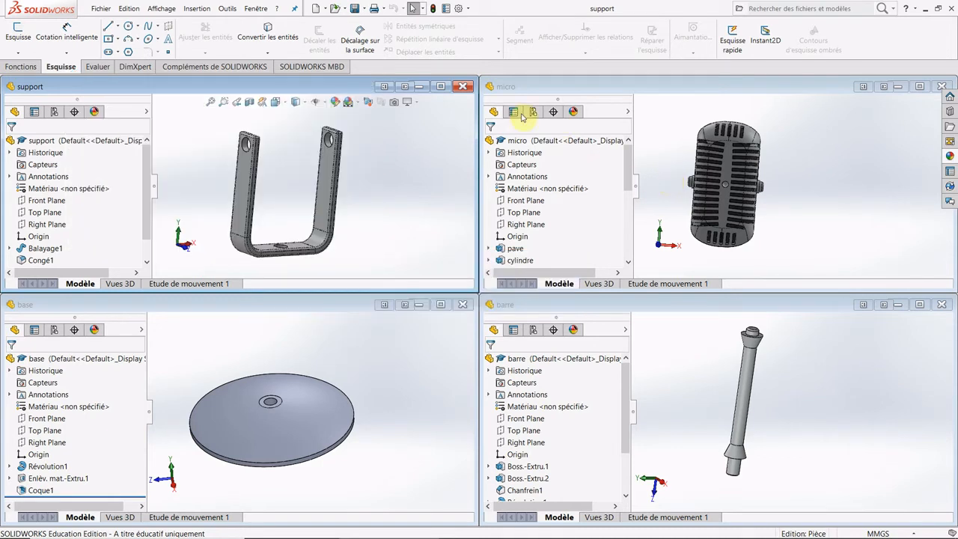
- Create a new assembly document and maximize its window
click(104, 9)
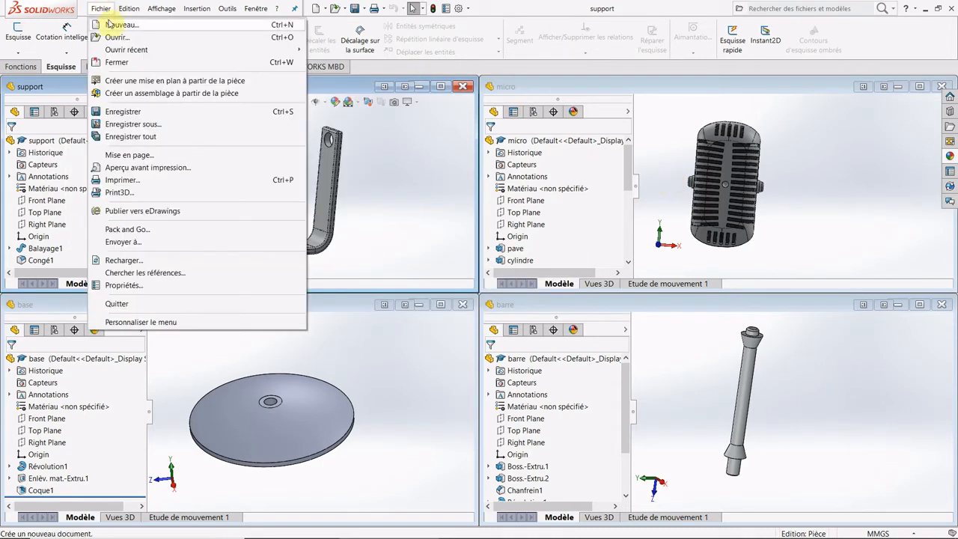
click(109, 22)
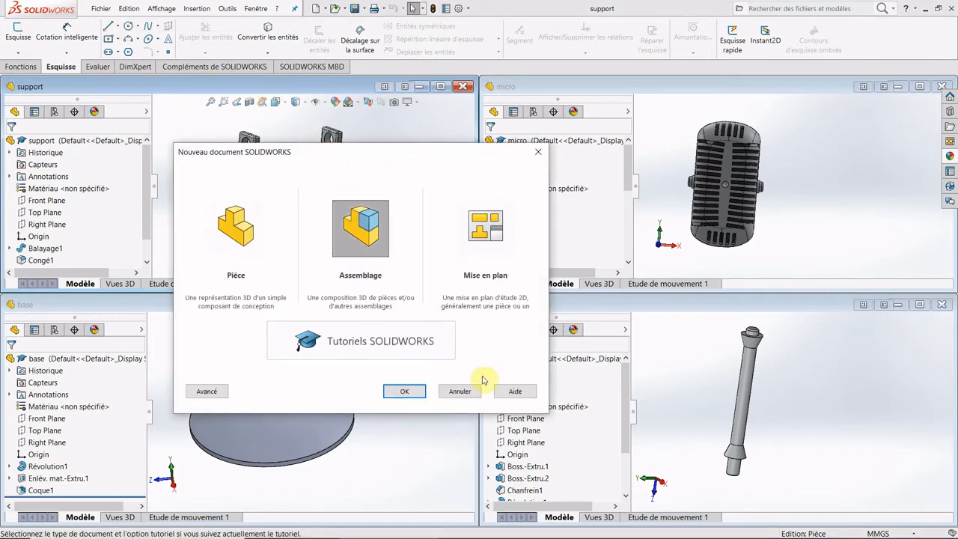
click(401, 390)
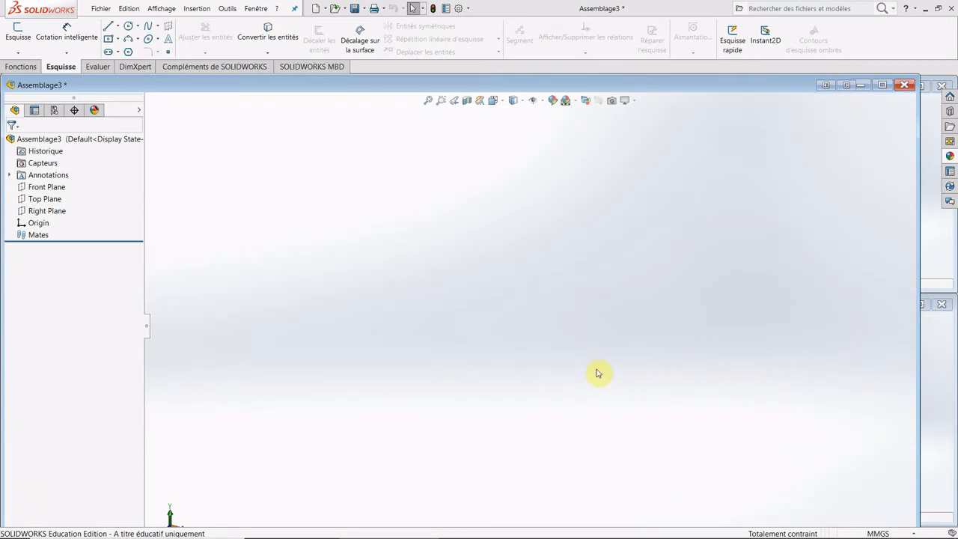
click(883, 85)
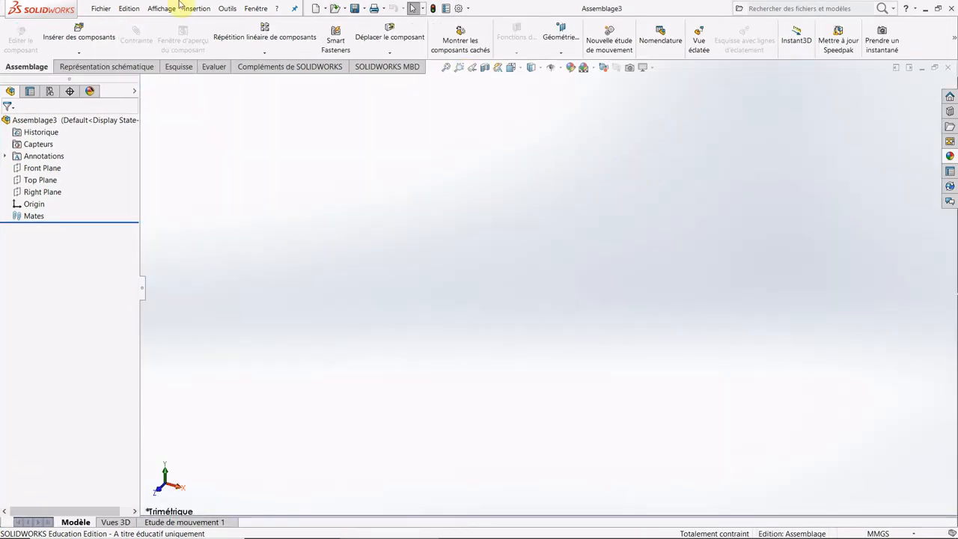
- Tile the open document windows horizontally and maximize the assembly window again
click(253, 9)
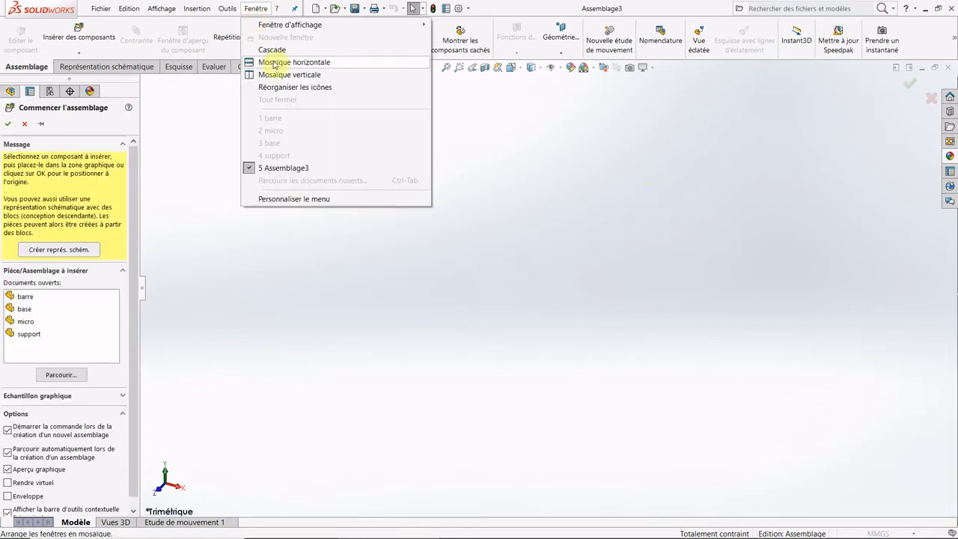
click(274, 62)
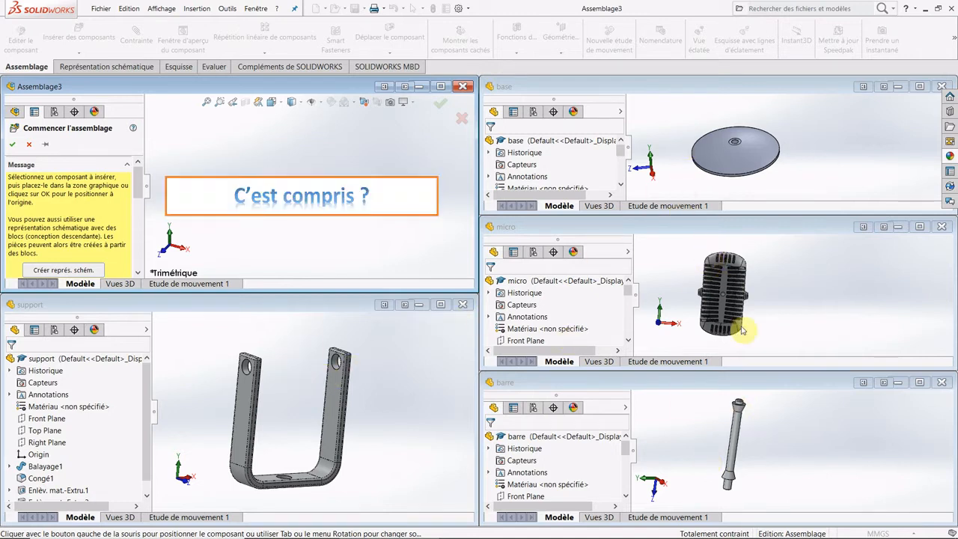
click(438, 89)
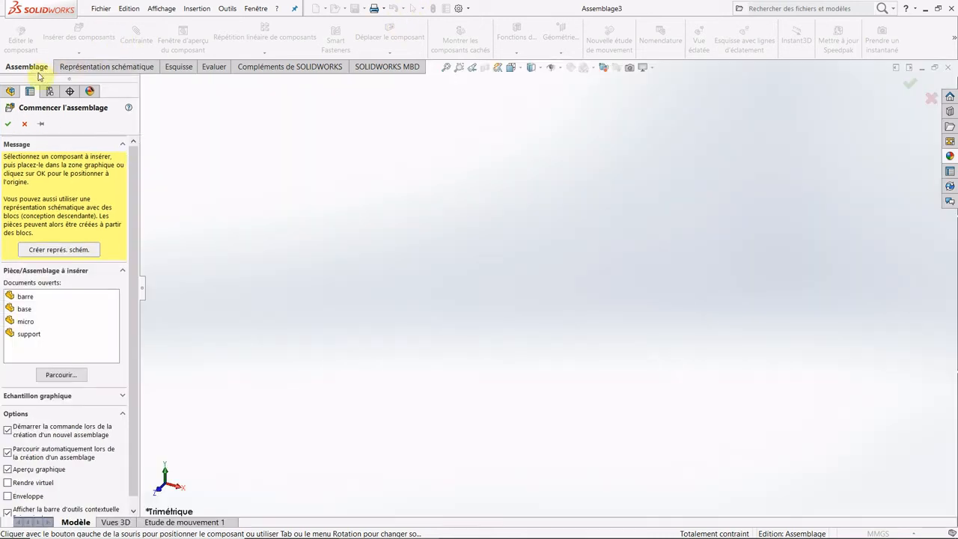
click(22, 124)
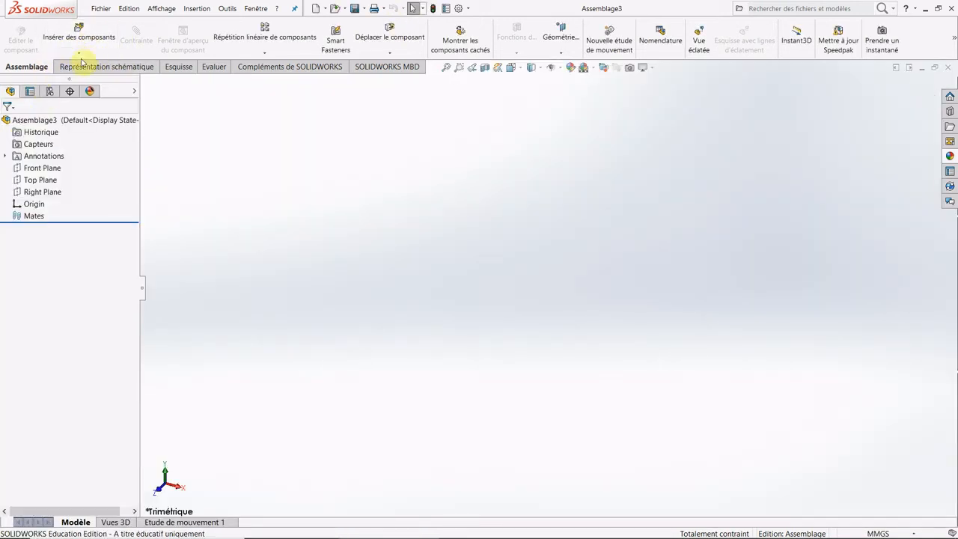
- Insert the base part as the first component of the assembly, placing it in the middle of the graphics area
click(79, 54)
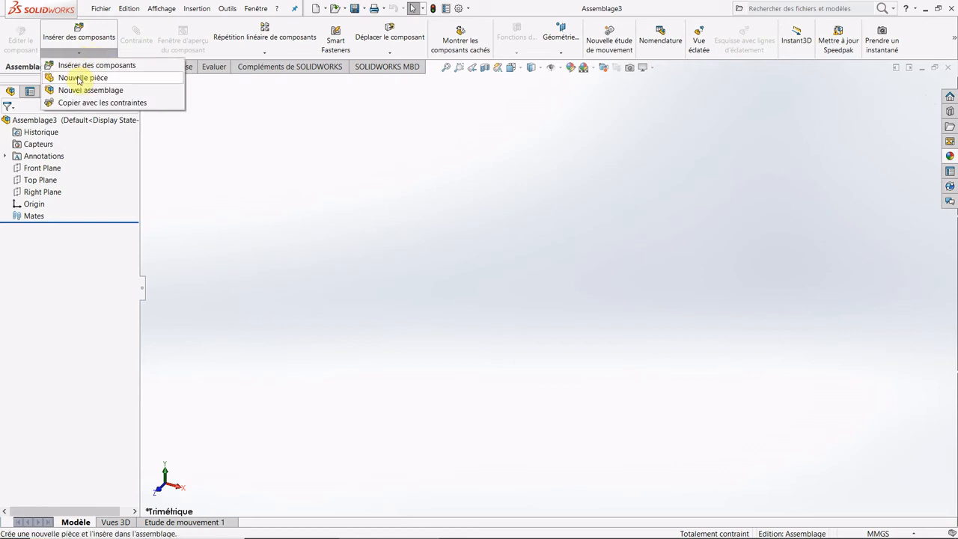
click(81, 65)
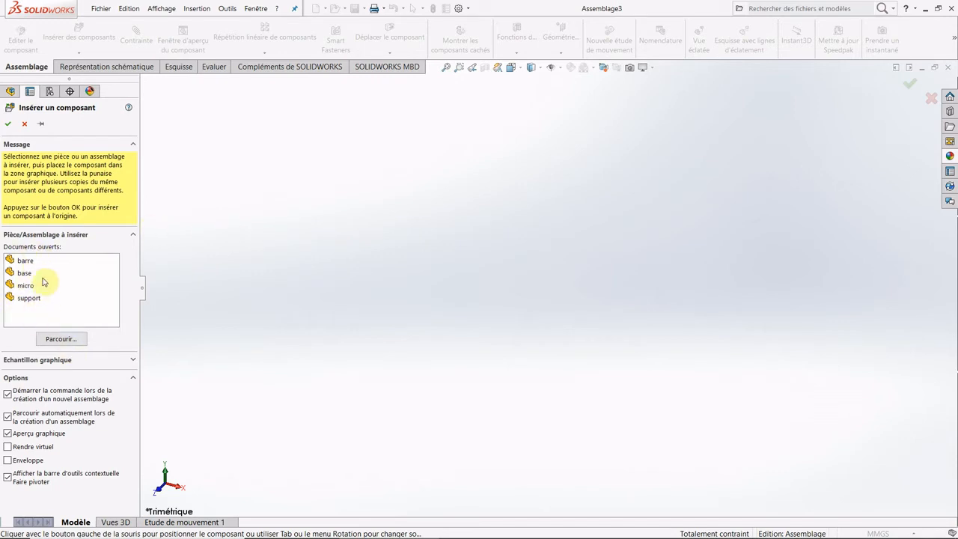
click(71, 341)
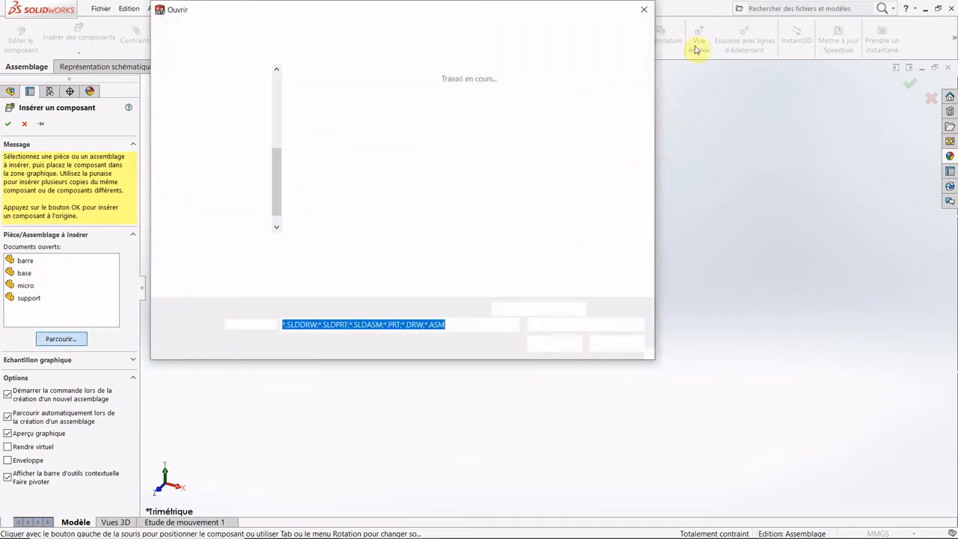
click(642, 11)
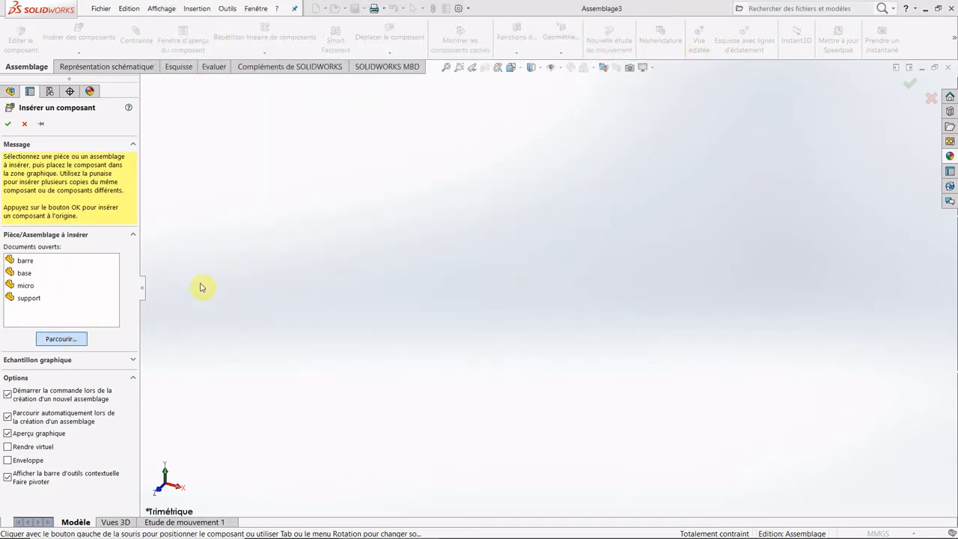
click(28, 273)
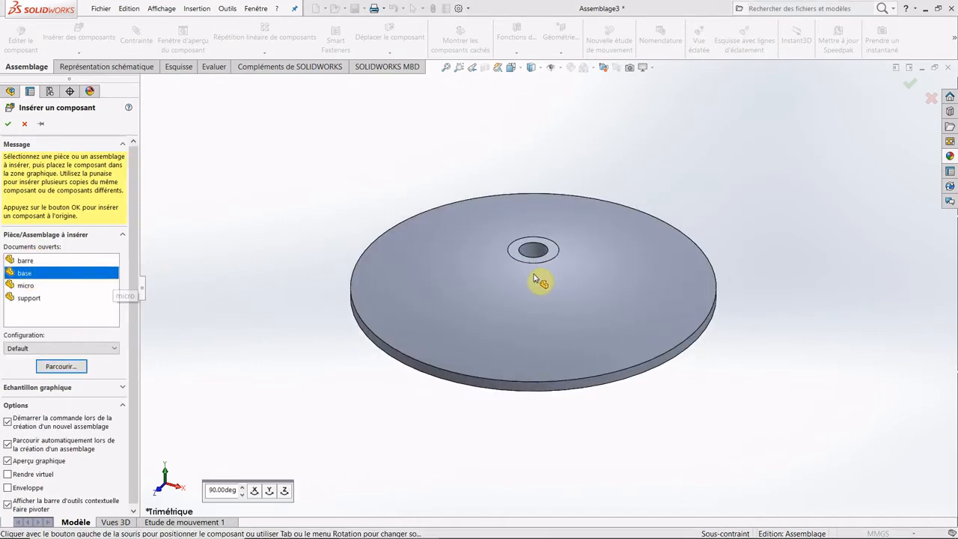
click(534, 279)
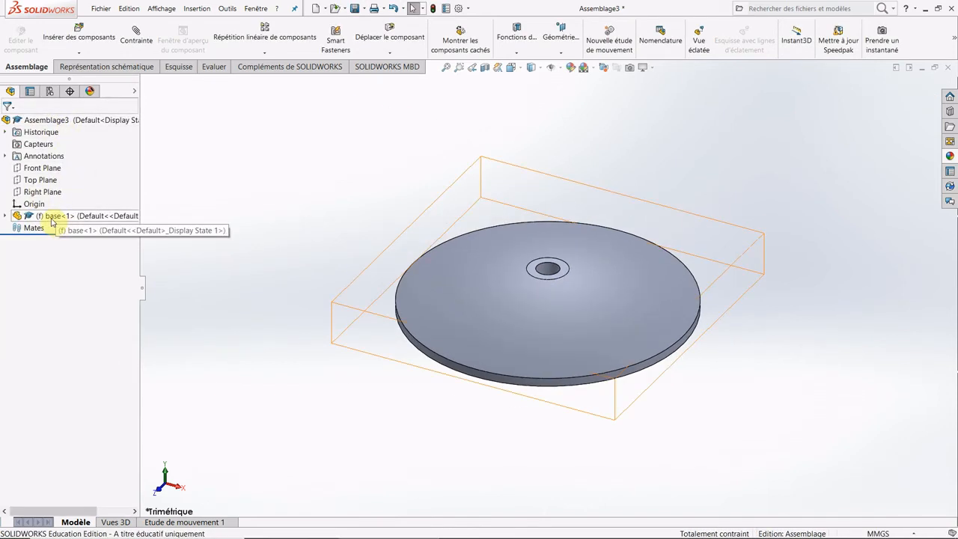
- Insert the barre part as a second component, placing it beside the base disc
click(79, 52)
click(85, 67)
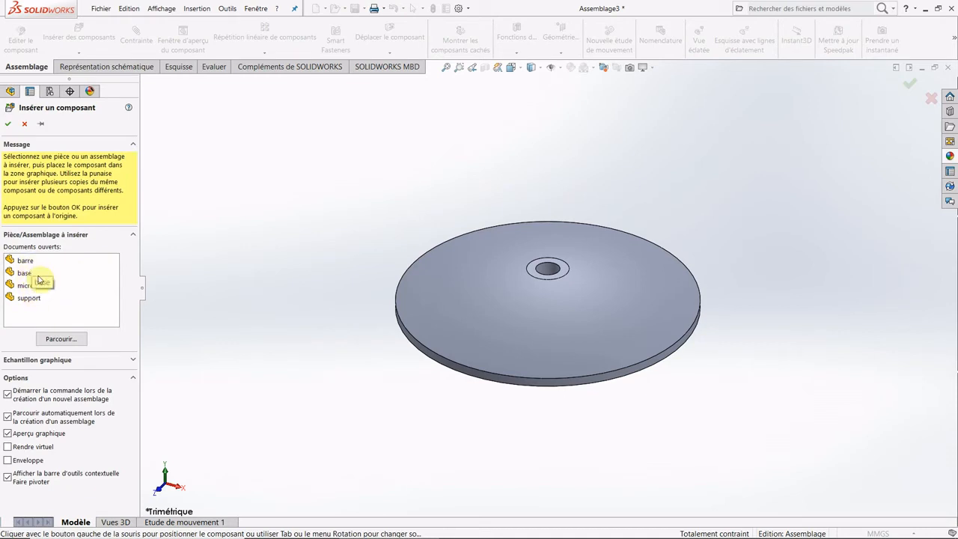
click(30, 261)
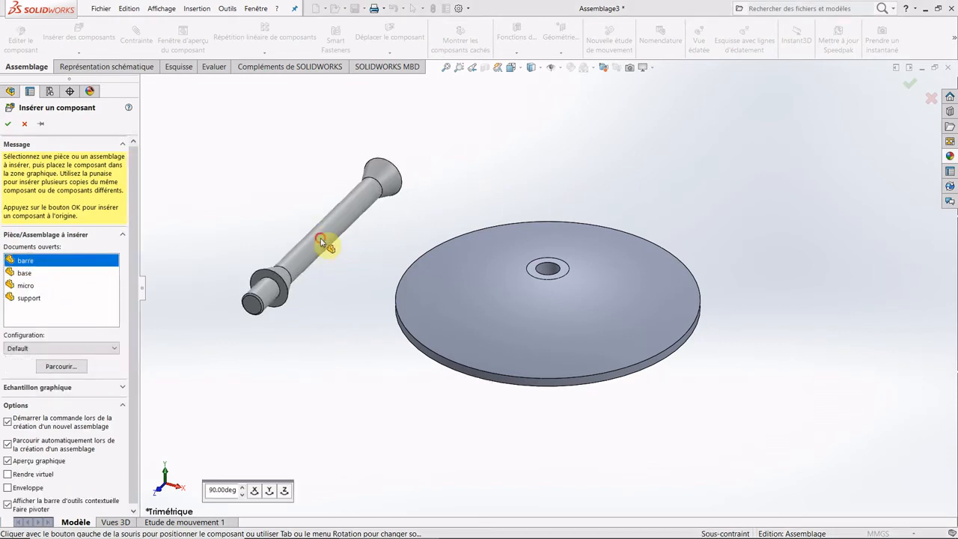
click(324, 242)
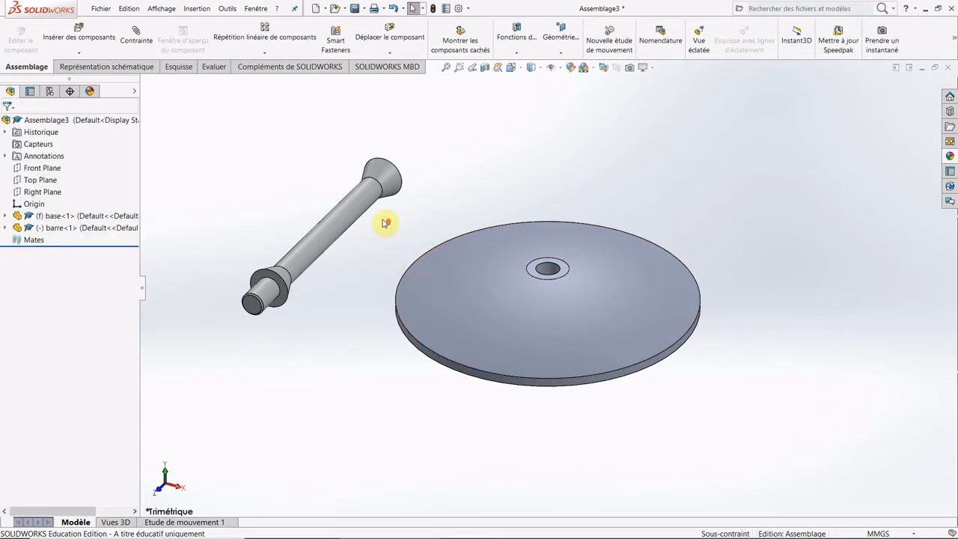
- Rotate the barre component freely until it stands roughly upright with its longer plain end pin facing down
key(z)
click(407, 251)
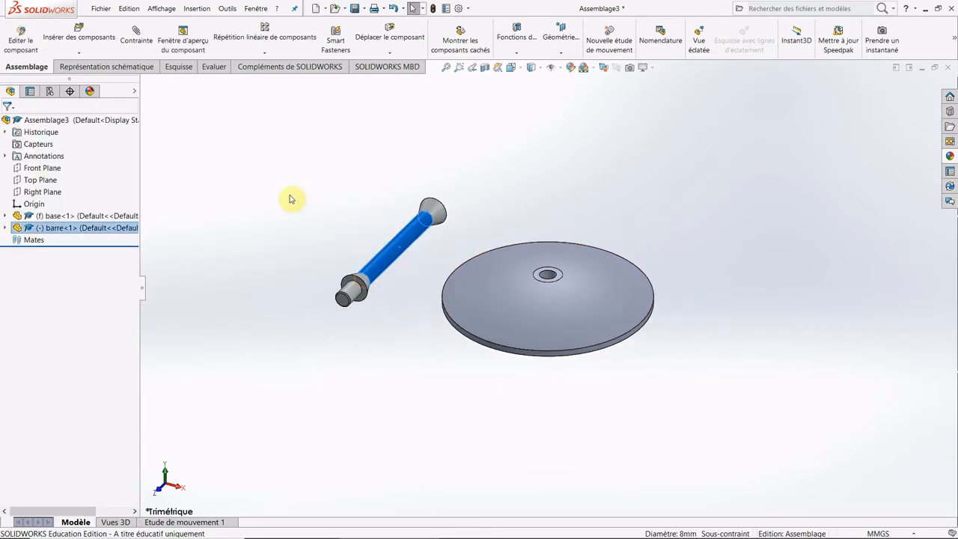
click(390, 52)
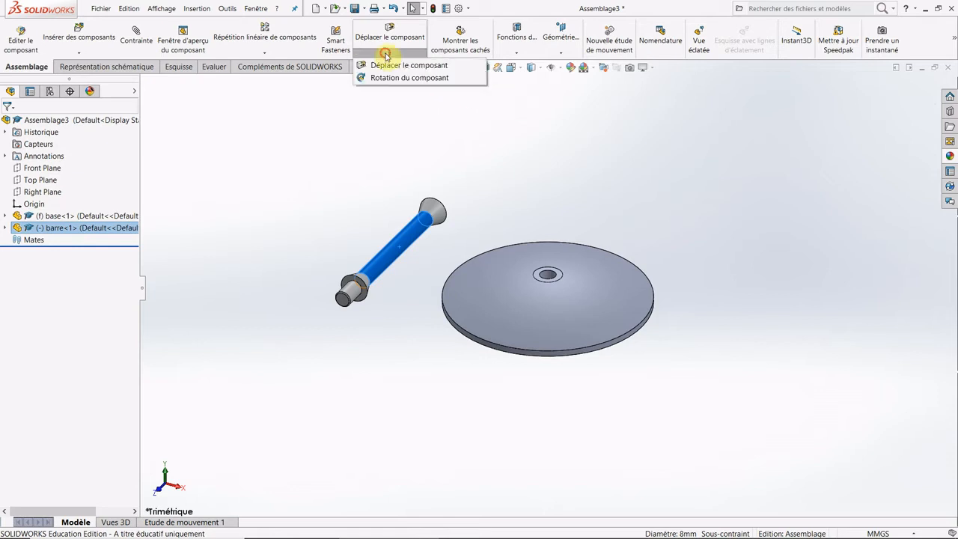
click(398, 78)
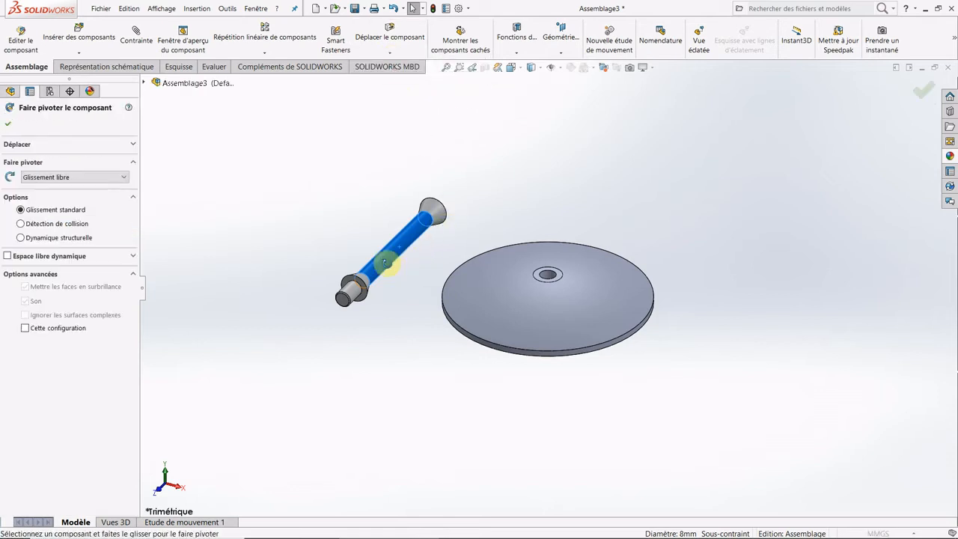
drag(406, 252, 398, 8)
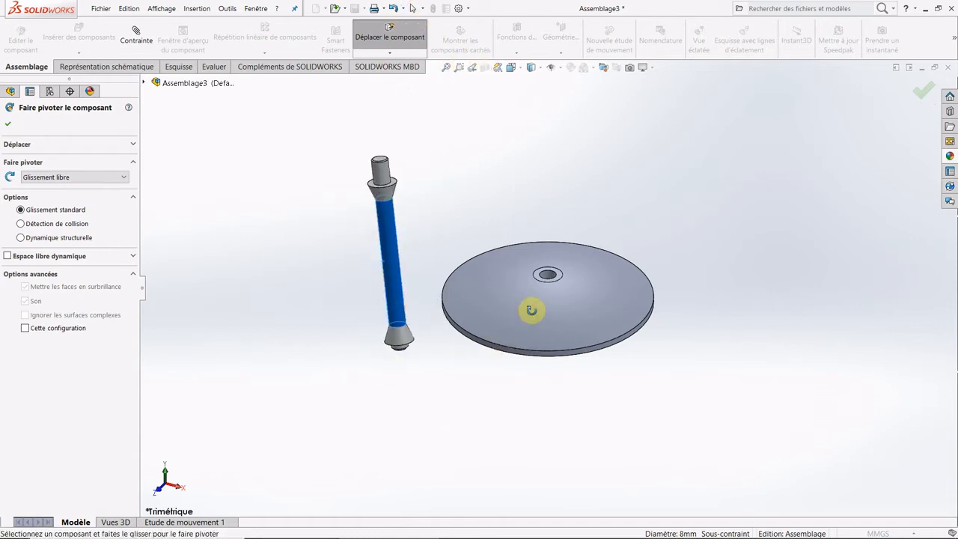
drag(404, 327, 359, 122)
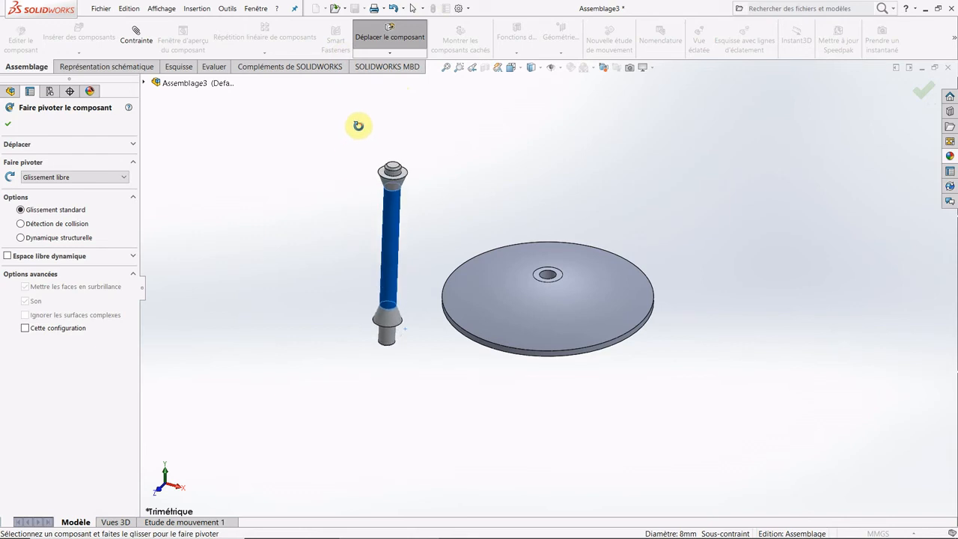
click(7, 127)
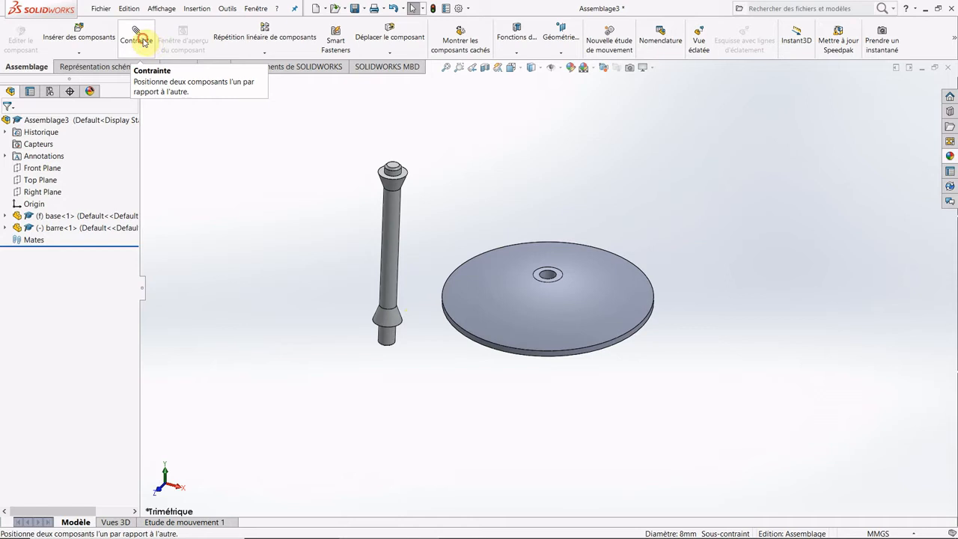
- Add a coaxial mate between the cylindrical face of the bar's lower end pin and the base's central hole
click(144, 42)
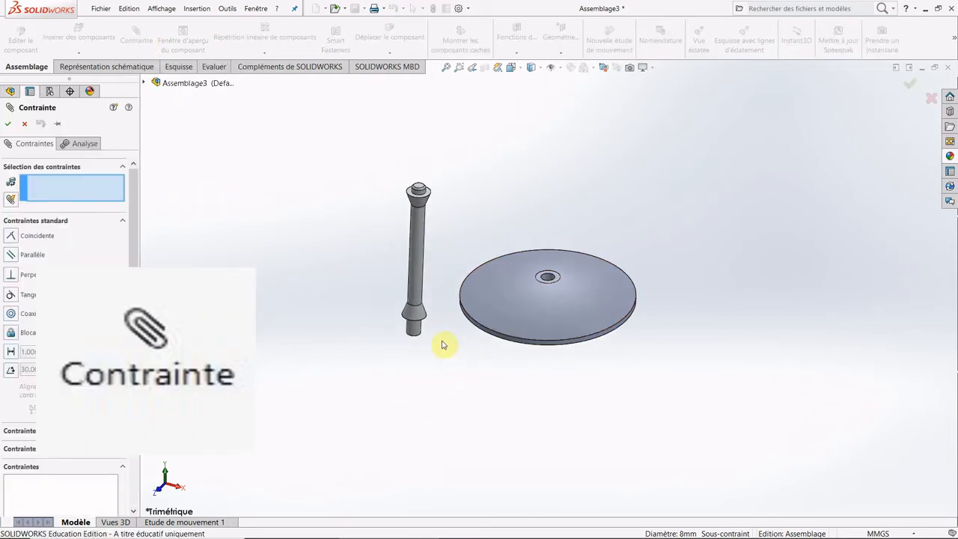
scroll(430, 357, down, 1)
scroll(404, 329, down, 3)
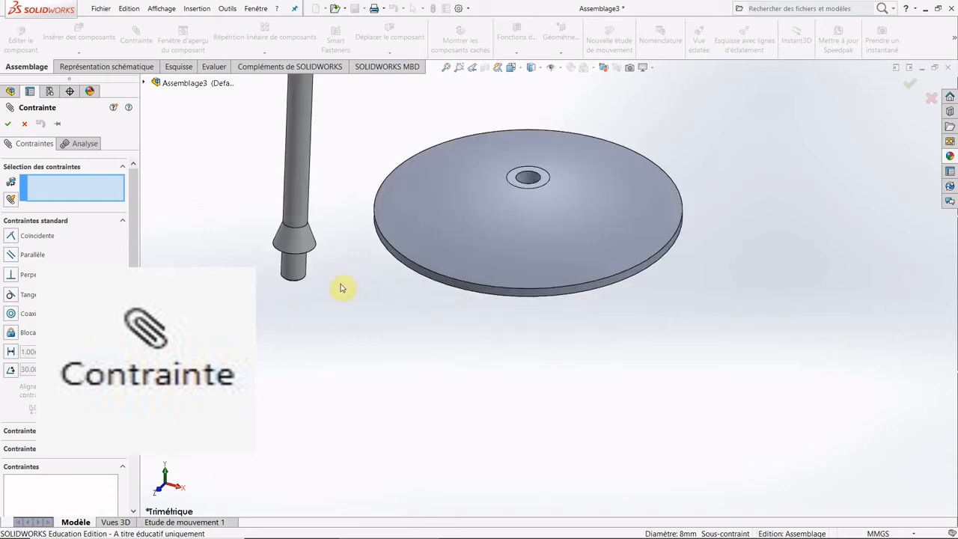
scroll(307, 274, down, 1)
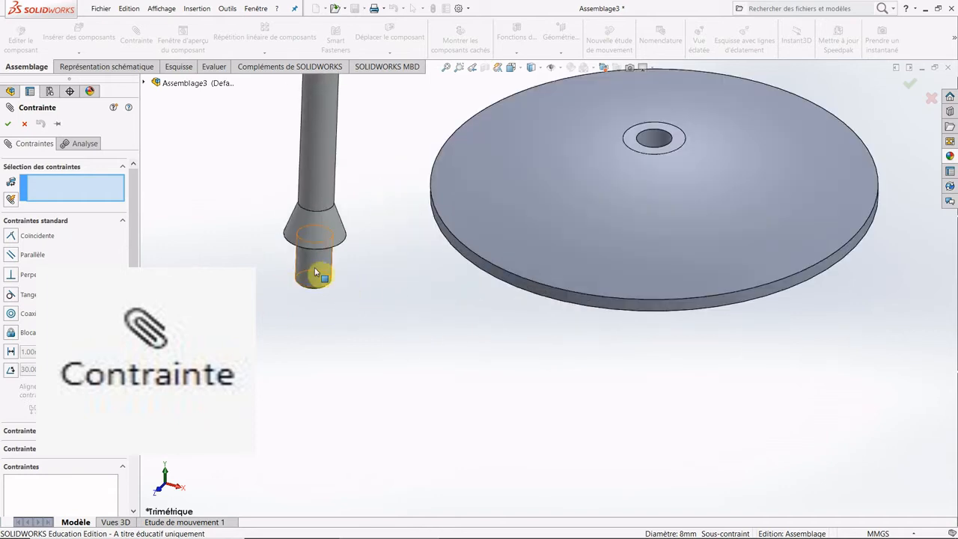
click(316, 273)
click(653, 141)
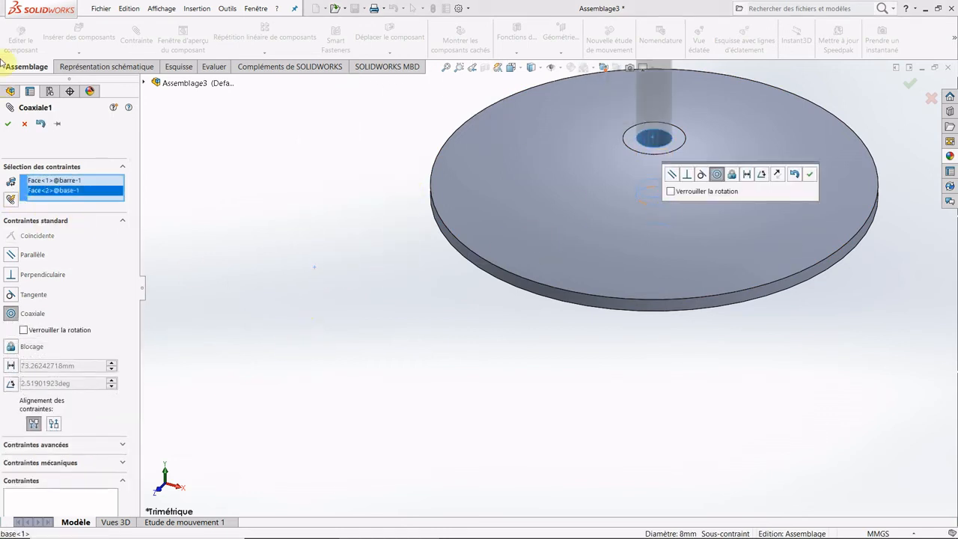
scroll(541, 237, up, 3)
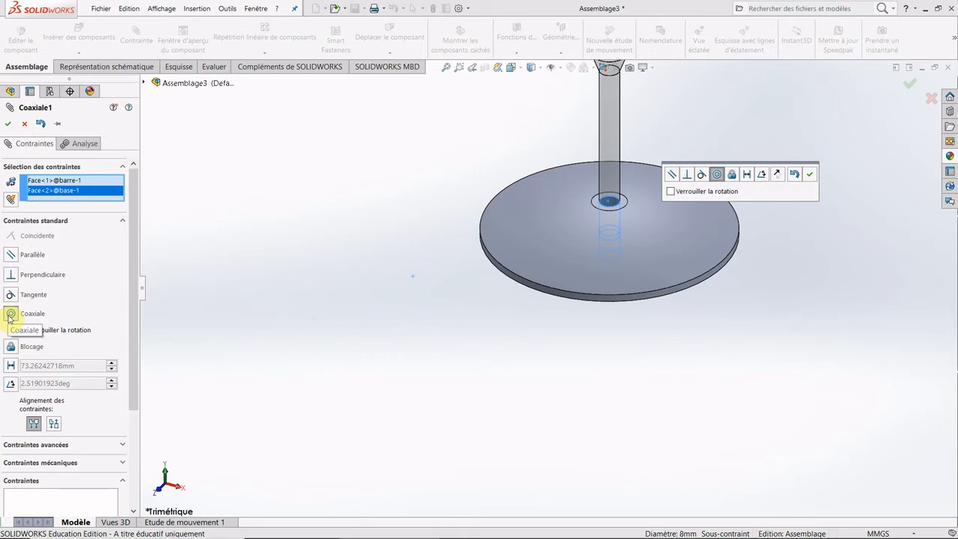
click(9, 125)
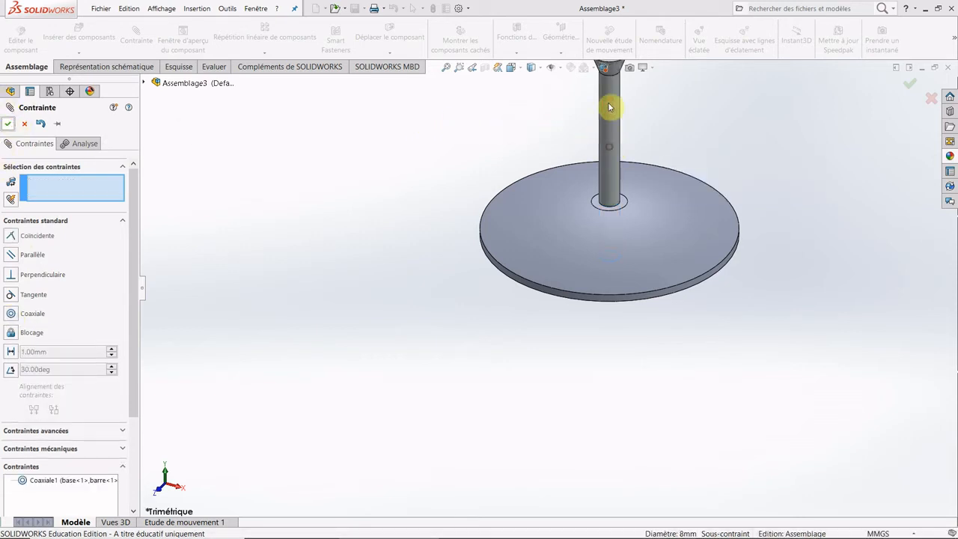
- Move the bar along its axis until its lower end clears the base's central hole
click(609, 204)
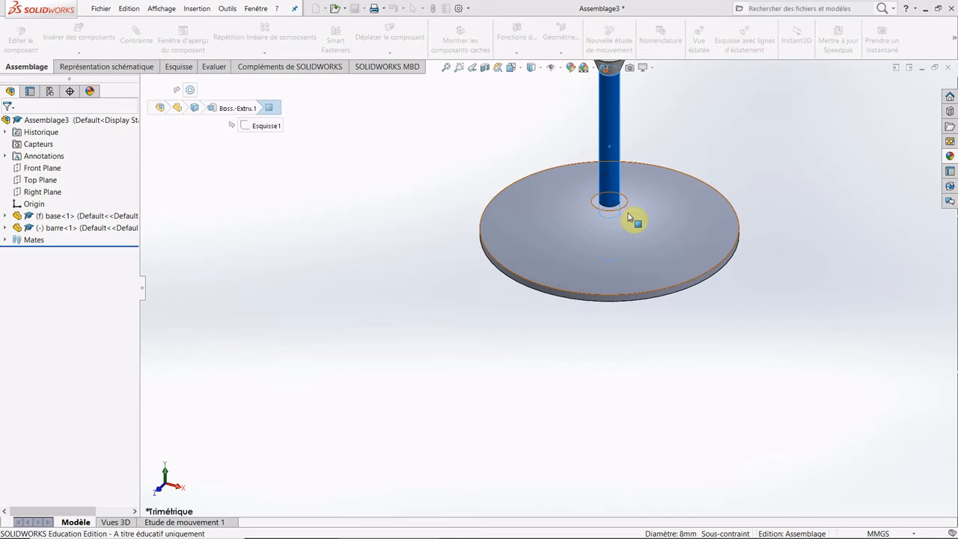
scroll(683, 174, up, 4)
middle_drag(647, 162, 598, 222)
drag(577, 211, 511, 157)
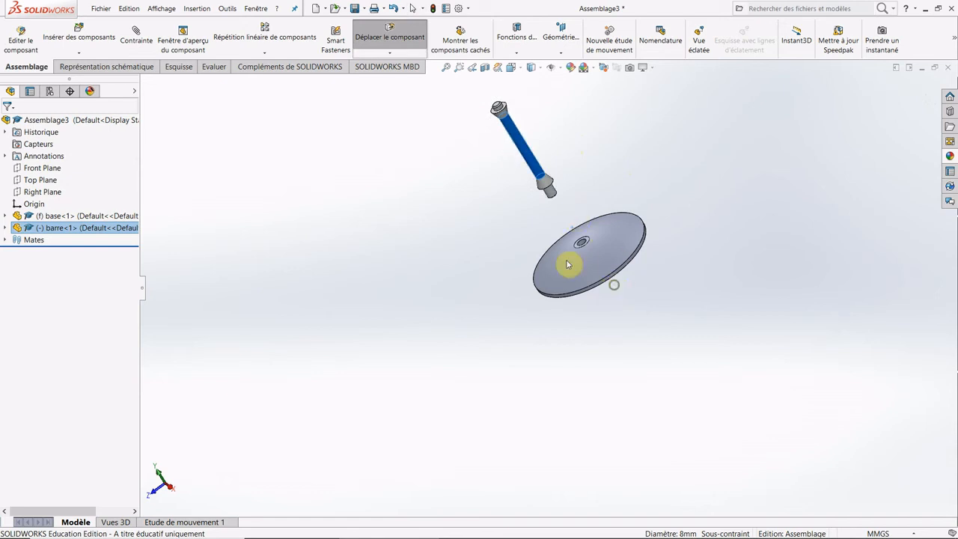
middle_drag(569, 263, 520, 187)
key(Escape)
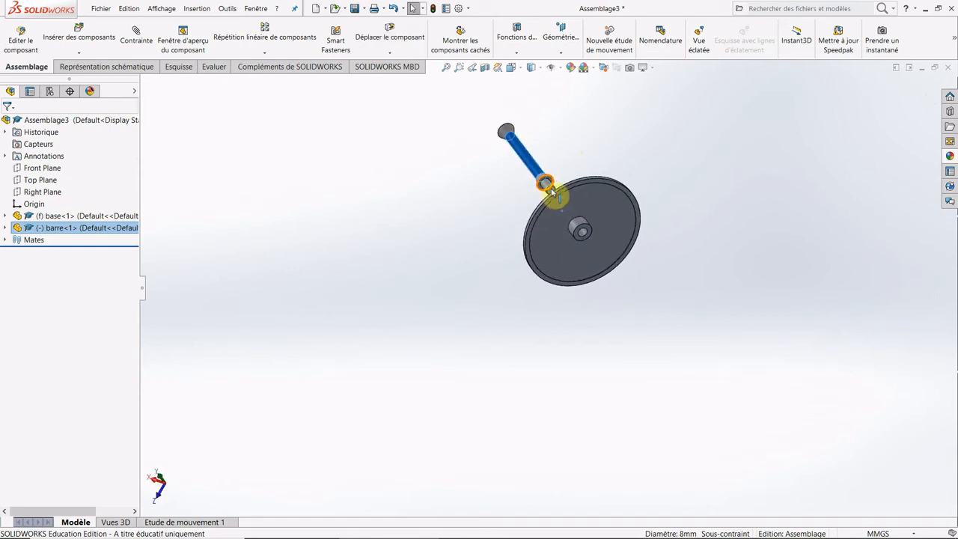
- Add a coincident mate between the underside of the bar's lower collar and the flat ring around the hole on the base's domed side
scroll(550, 191, down, 4)
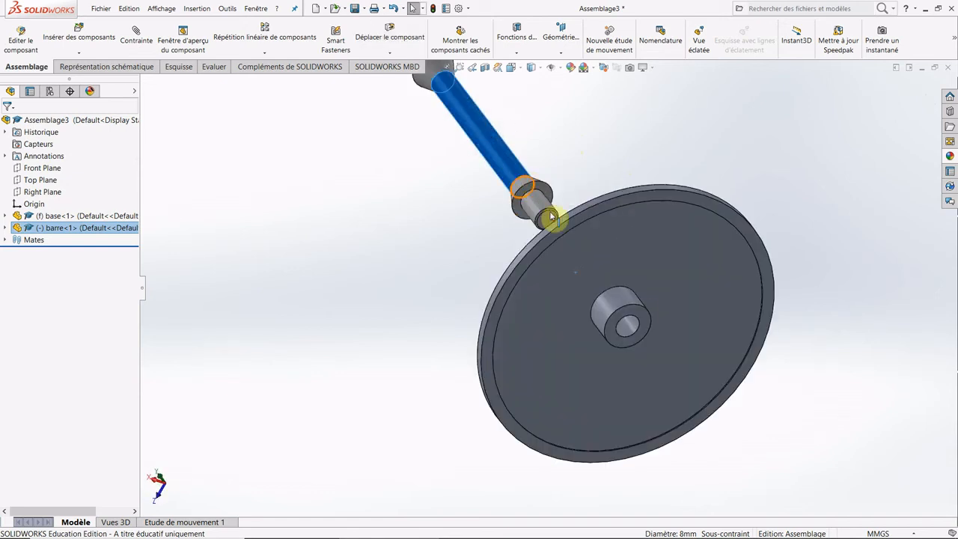
middle_drag(608, 279, 611, 302)
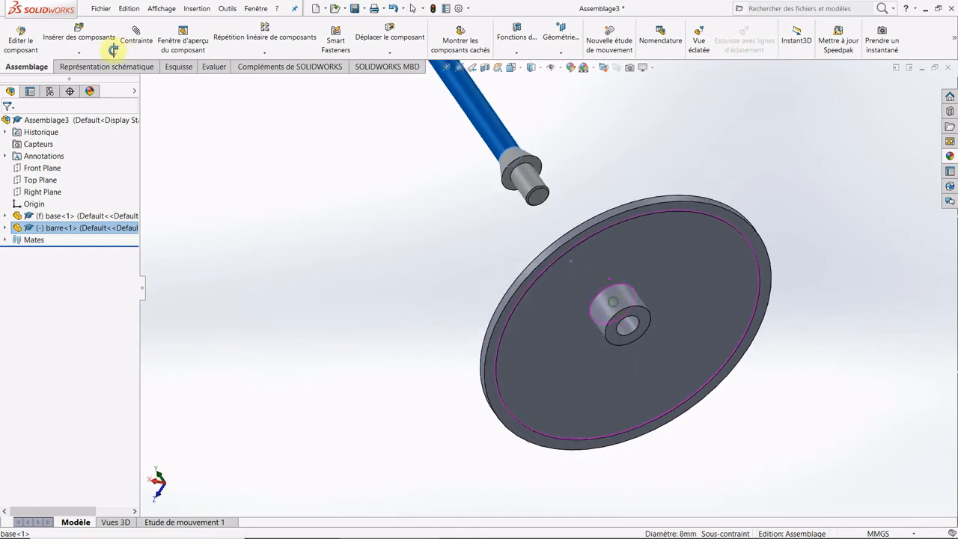
click(133, 40)
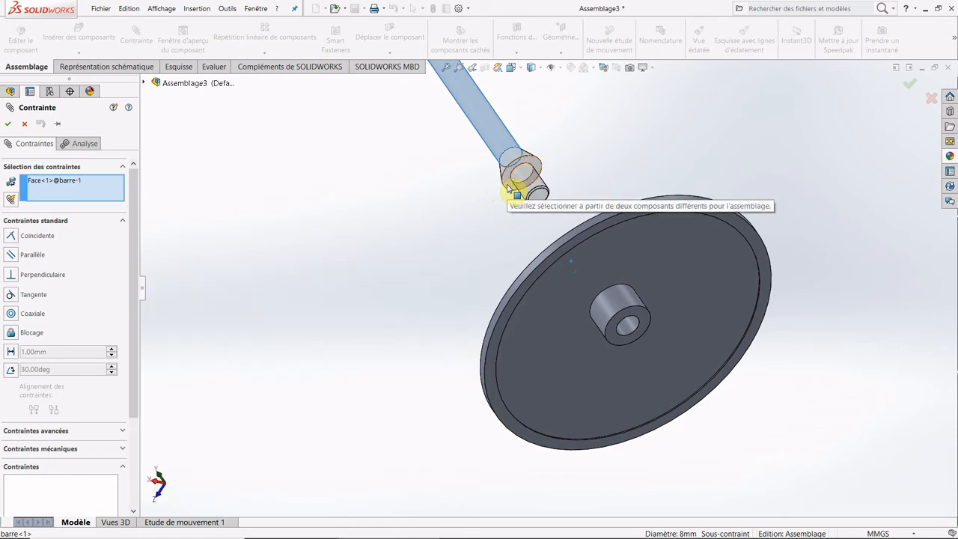
right_click(54, 181)
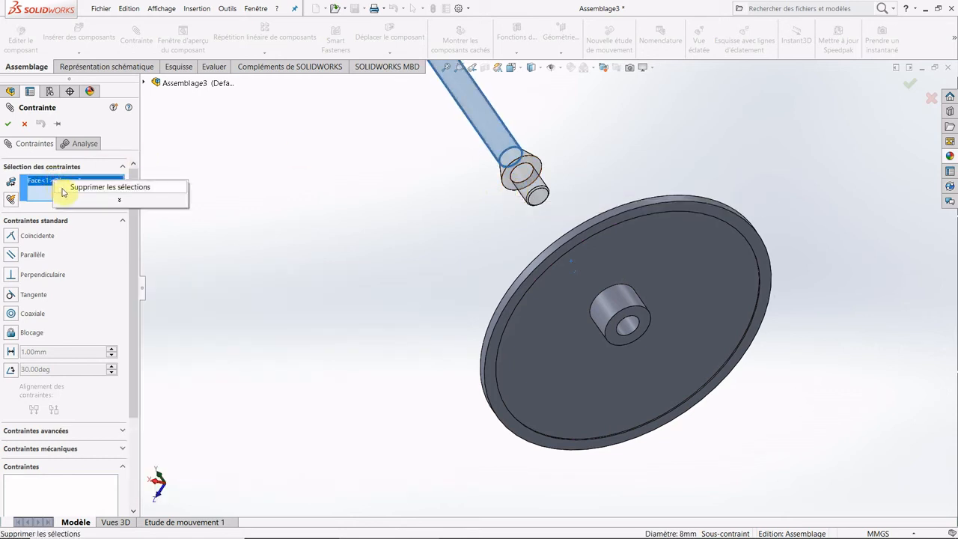
click(63, 188)
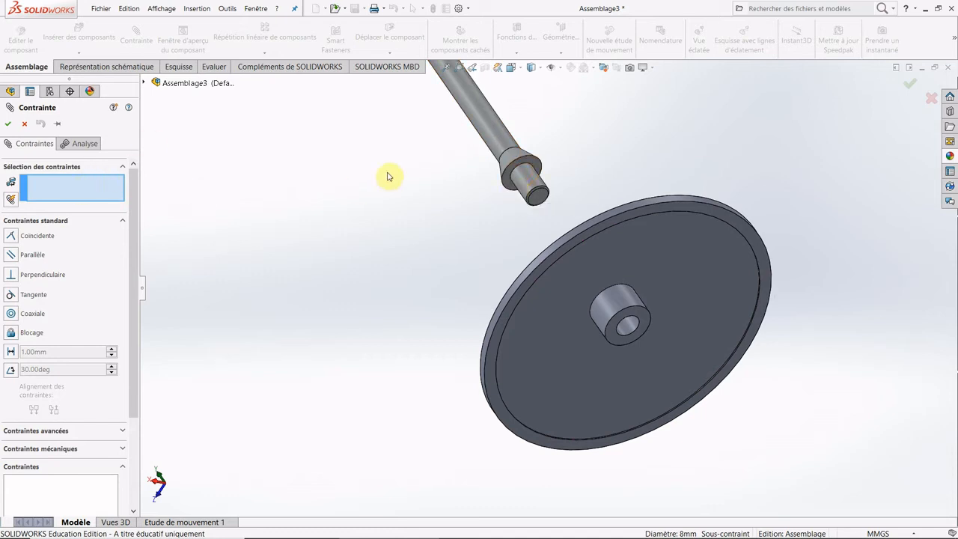
click(509, 187)
middle_drag(469, 243, 537, 379)
scroll(598, 296, up, 2)
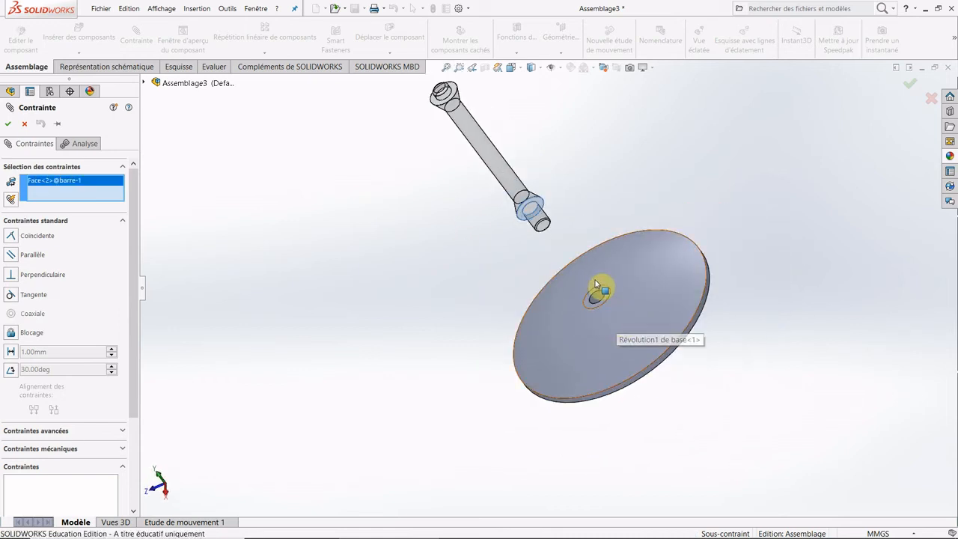
scroll(597, 303, down, 3)
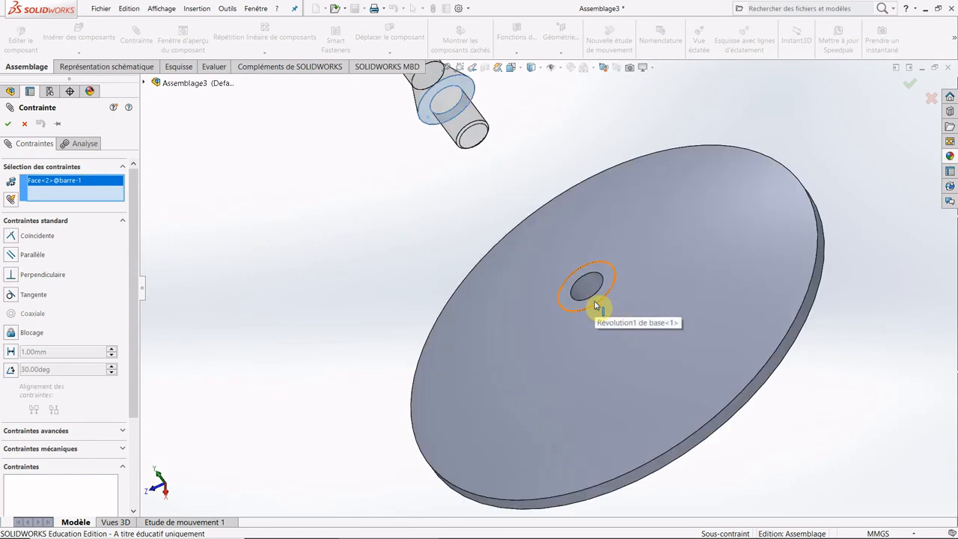
click(608, 281)
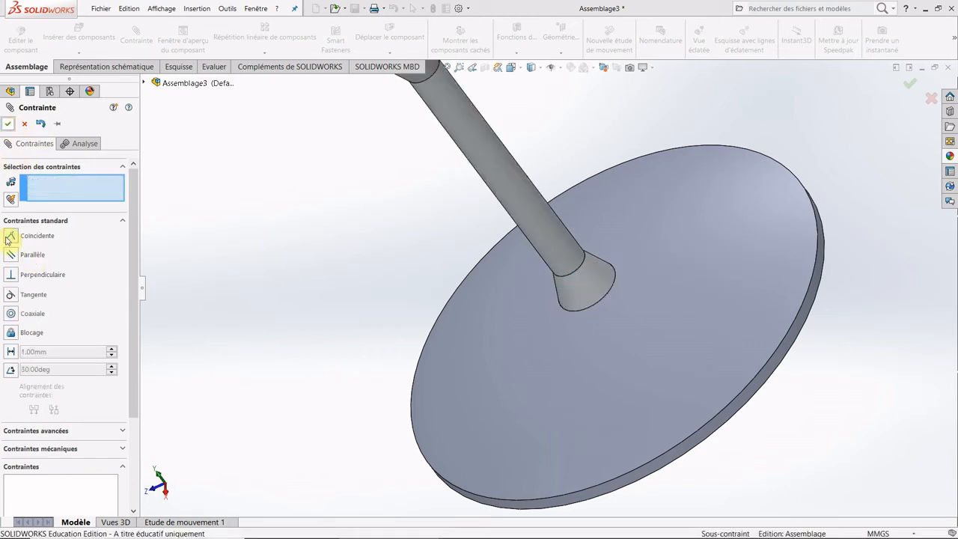
key(Escape)
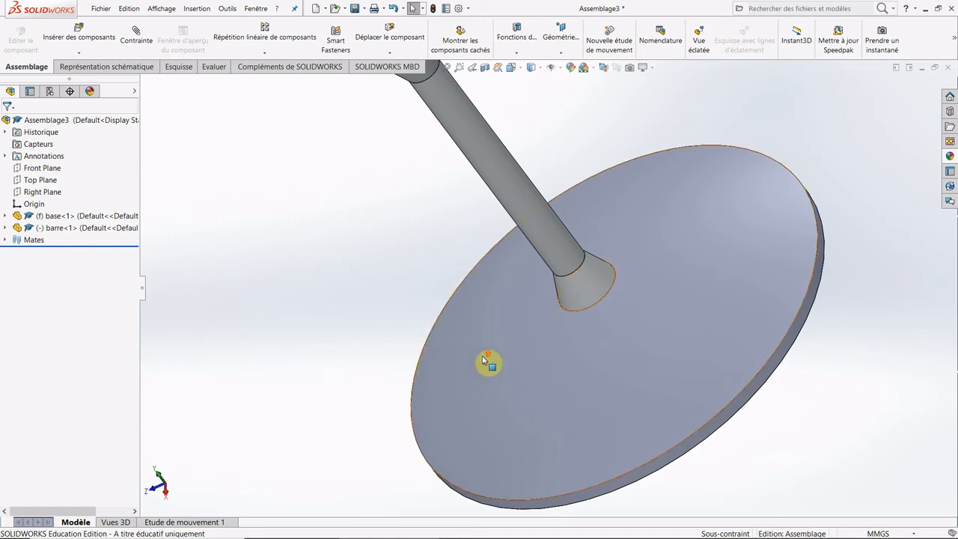
- Insert the support part as a third component, placing it beside the upper end of the bar
scroll(488, 359, up, 3)
mouse_move(491, 349)
middle_down()
mouse_move(556, 316)
mouse_move(548, 261)
mouse_move(469, 216)
mouse_move(507, 274)
mouse_move(553, 271)
middle_up()
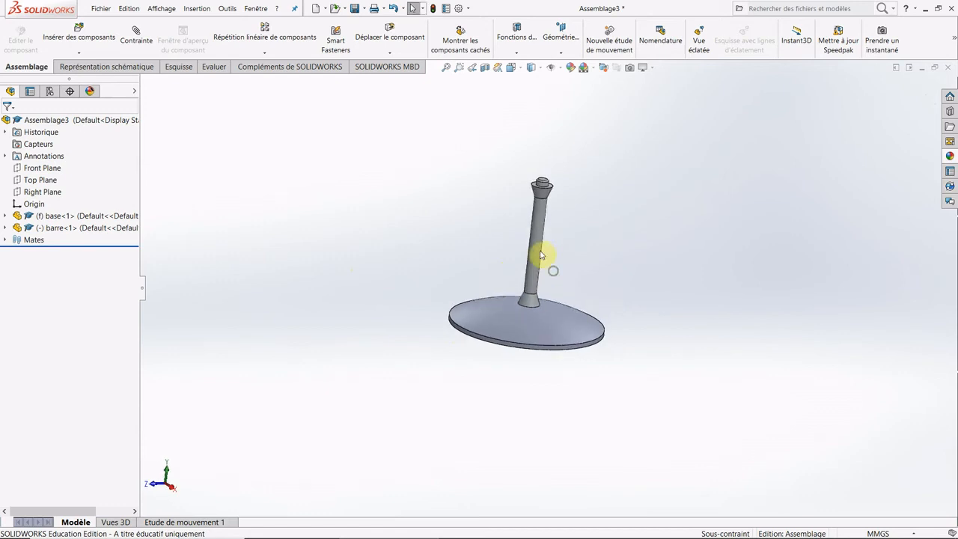
click(81, 52)
click(89, 64)
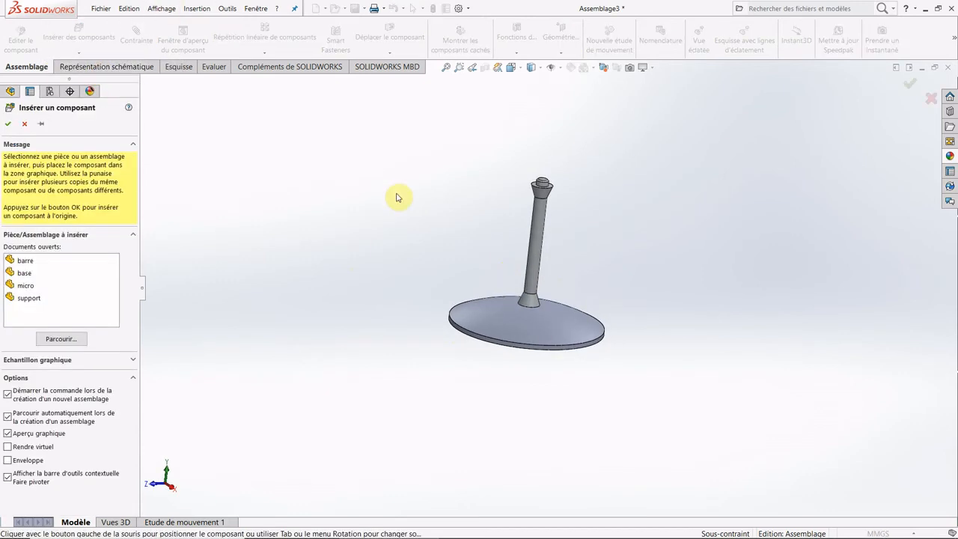
click(29, 298)
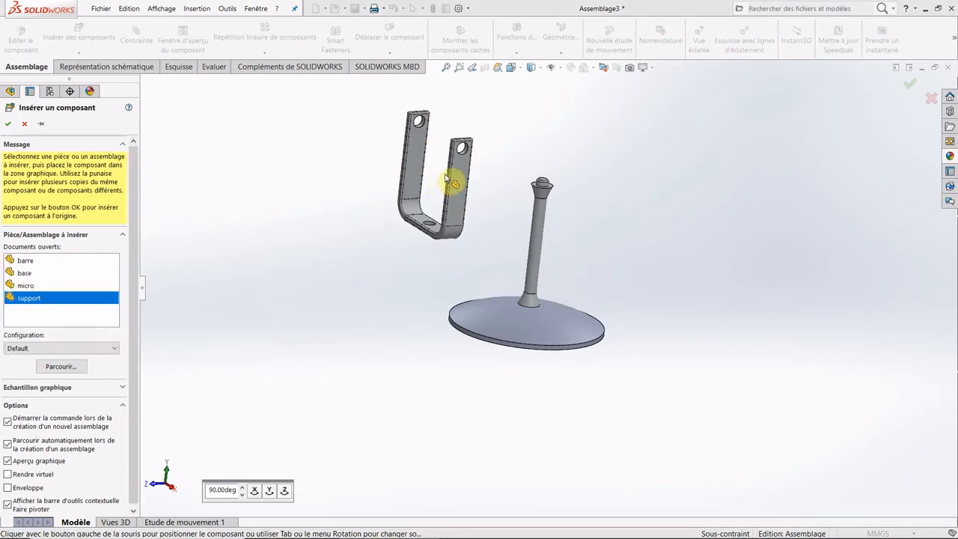
click(445, 176)
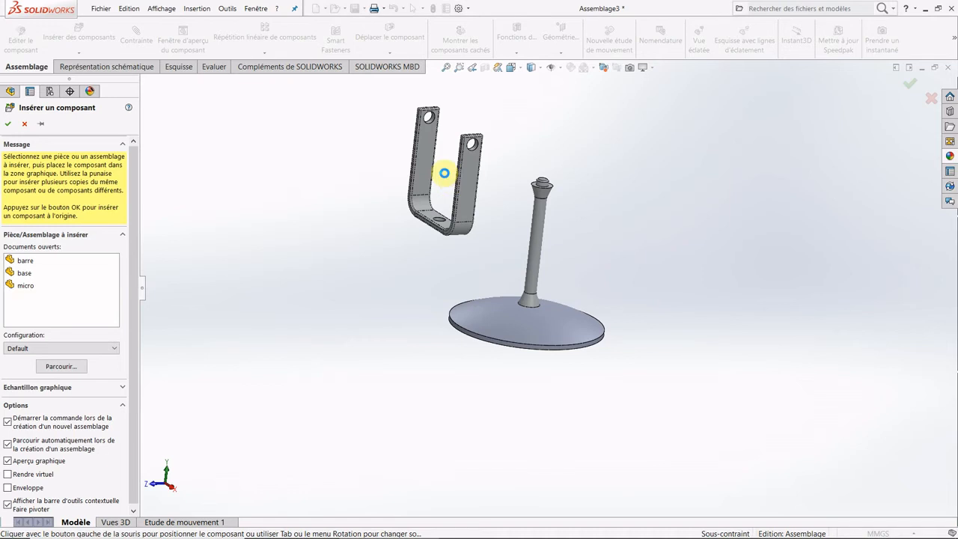
click(10, 126)
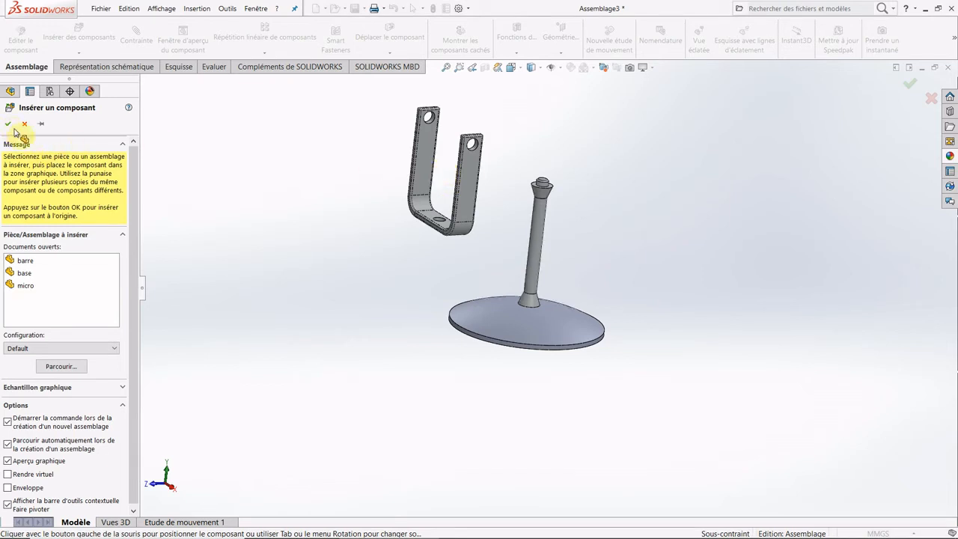
- Add a coaxial mate between the hole in the support's bottom plate and the cylindrical face of the bar's upper pin
click(132, 41)
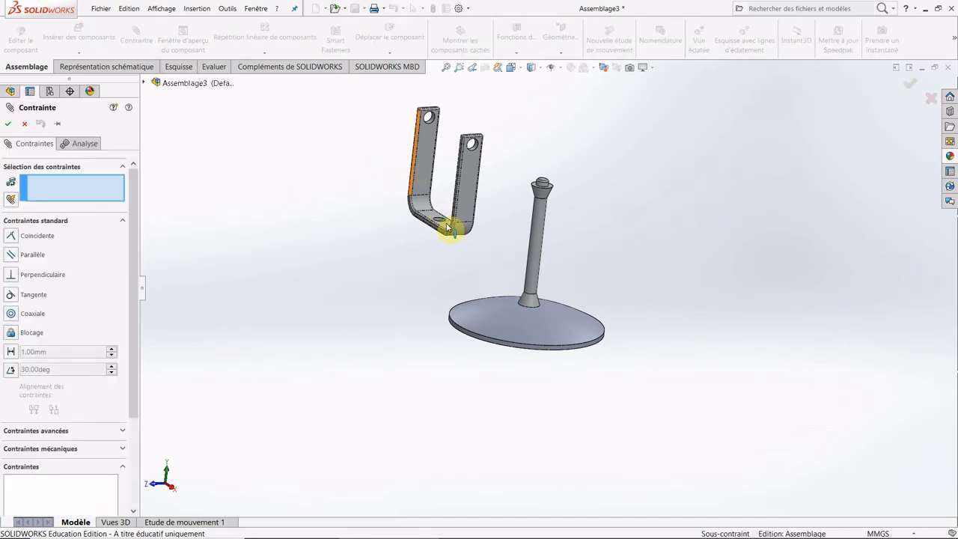
scroll(449, 227, down, 2)
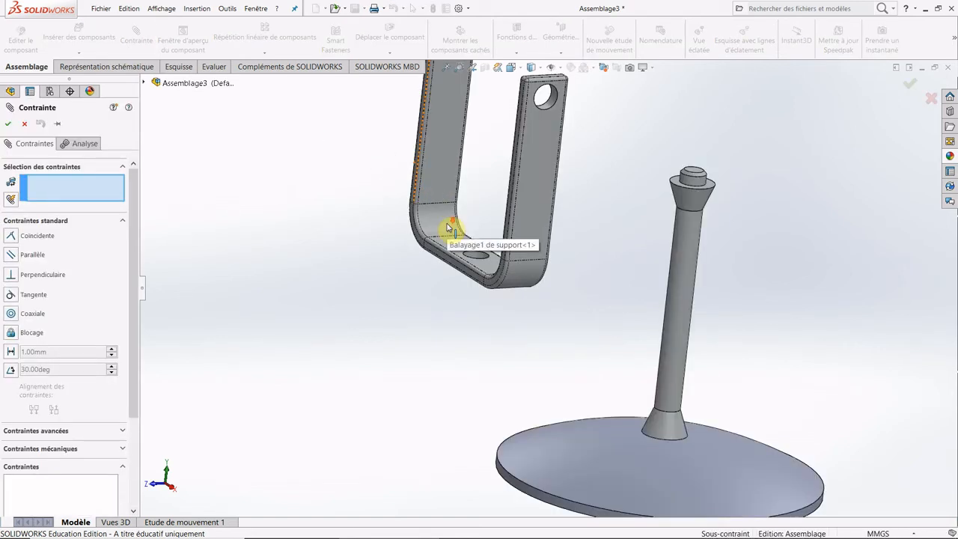
scroll(496, 272, down, 2)
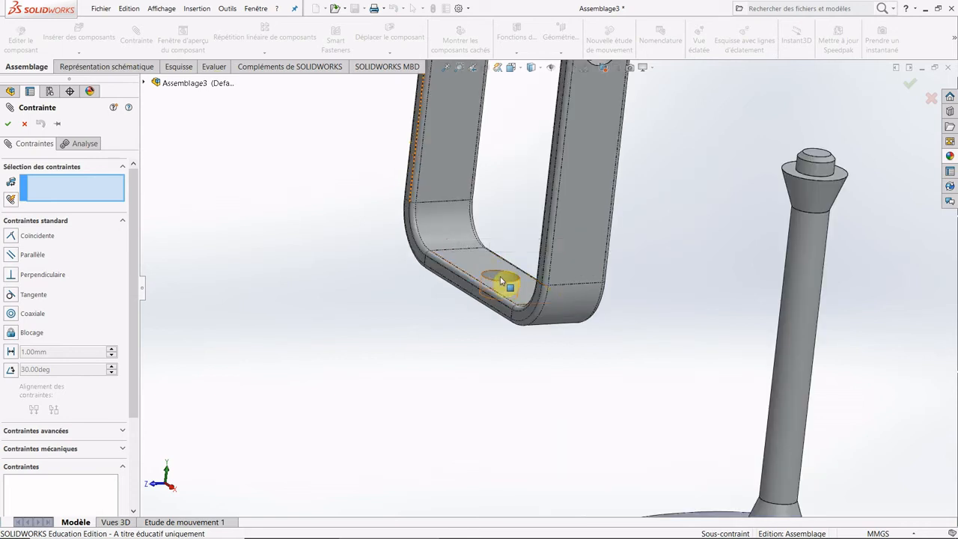
click(503, 278)
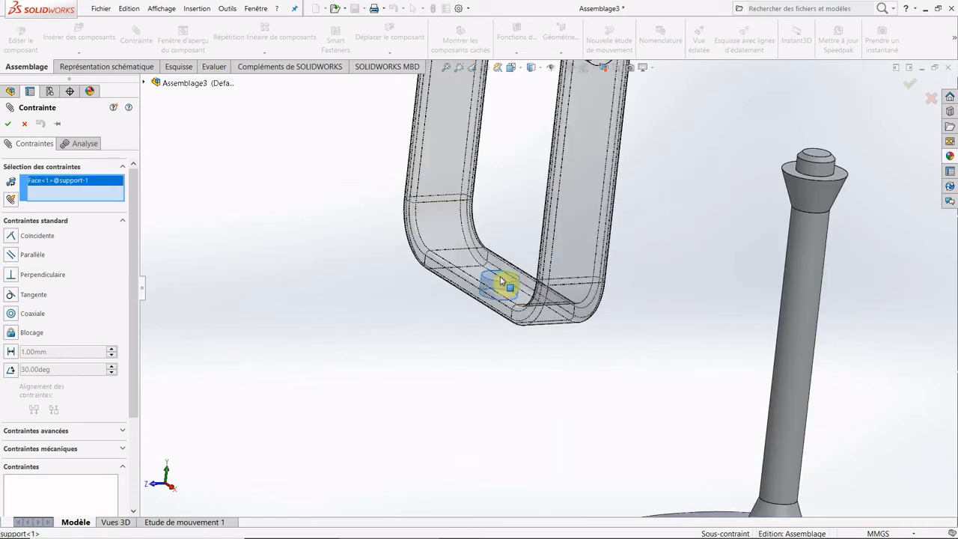
click(812, 171)
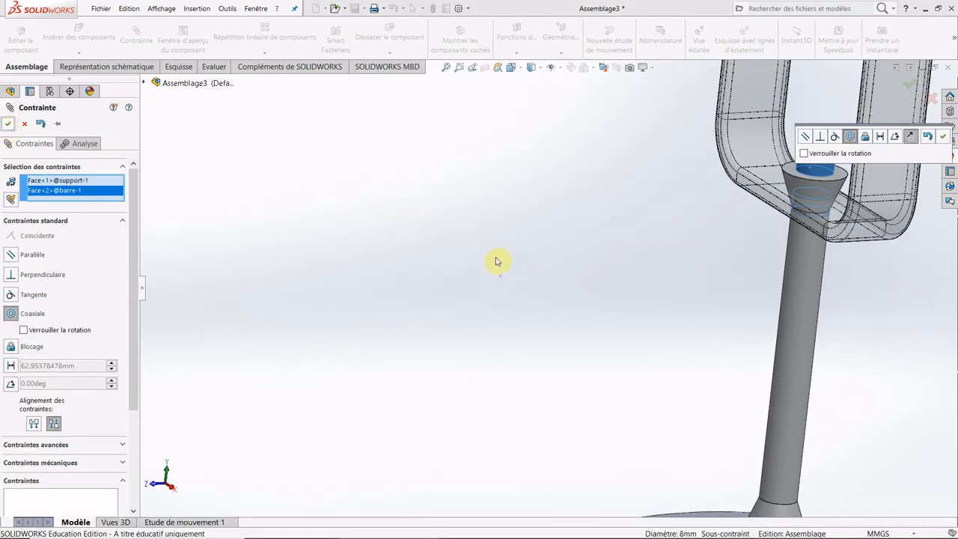
key(Return)
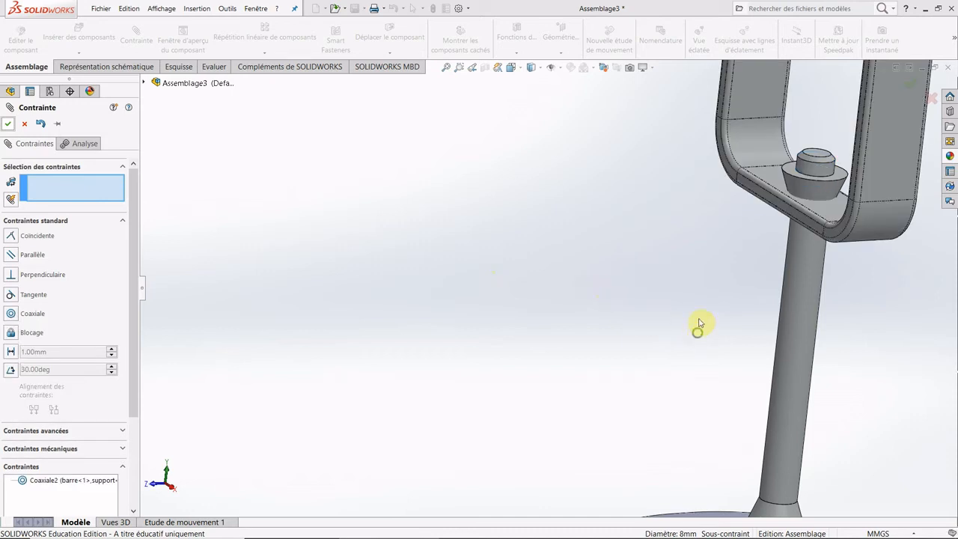
key(Escape)
- Add a coincident mate between the top face of the bar's upper collar and the underside of the support's bottom plate
middle_drag(685, 163, 684, 156)
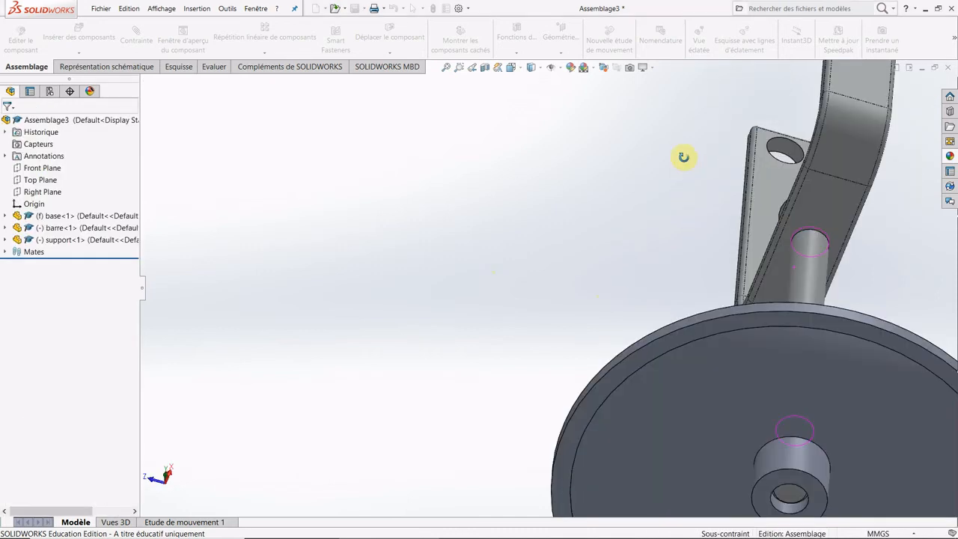
click(831, 214)
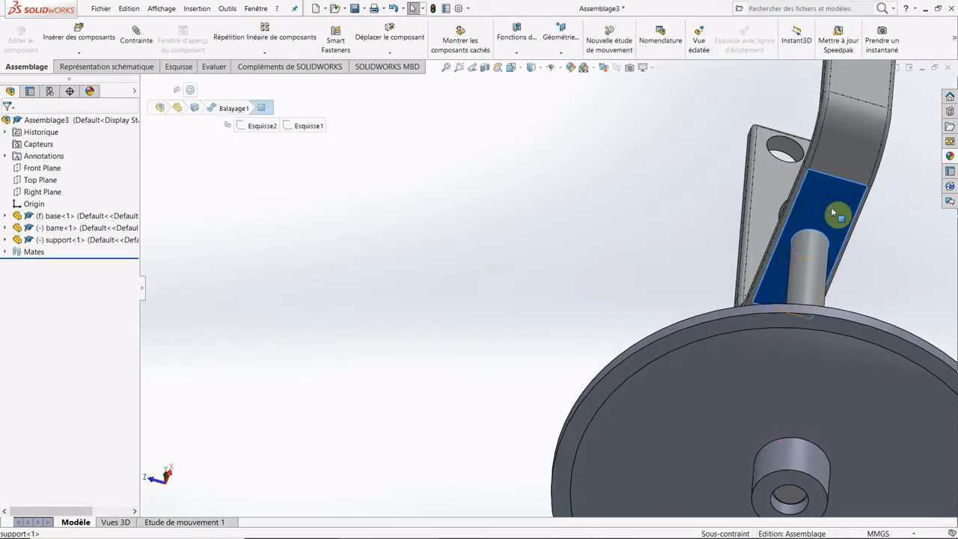
middle_drag(739, 312, 774, 385)
click(833, 360)
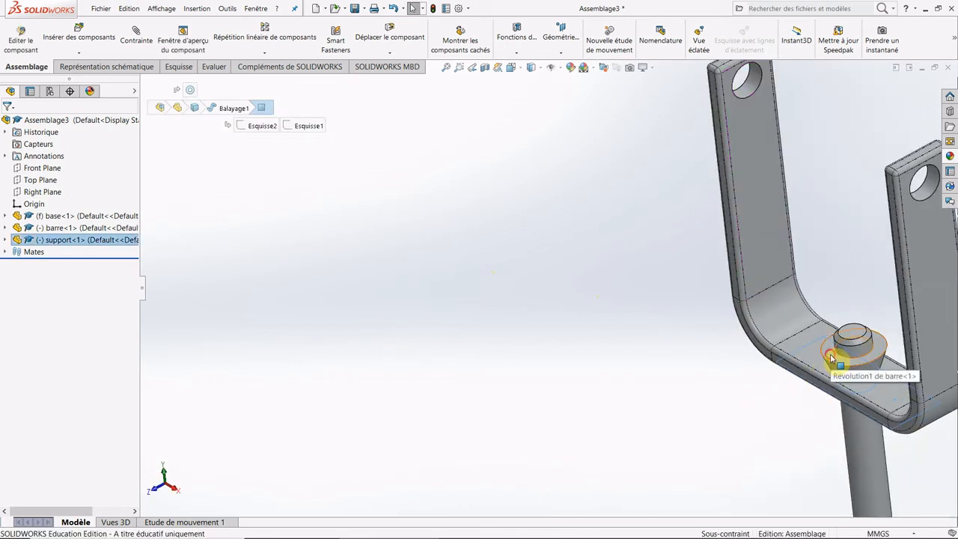
click(831, 360)
click(831, 361)
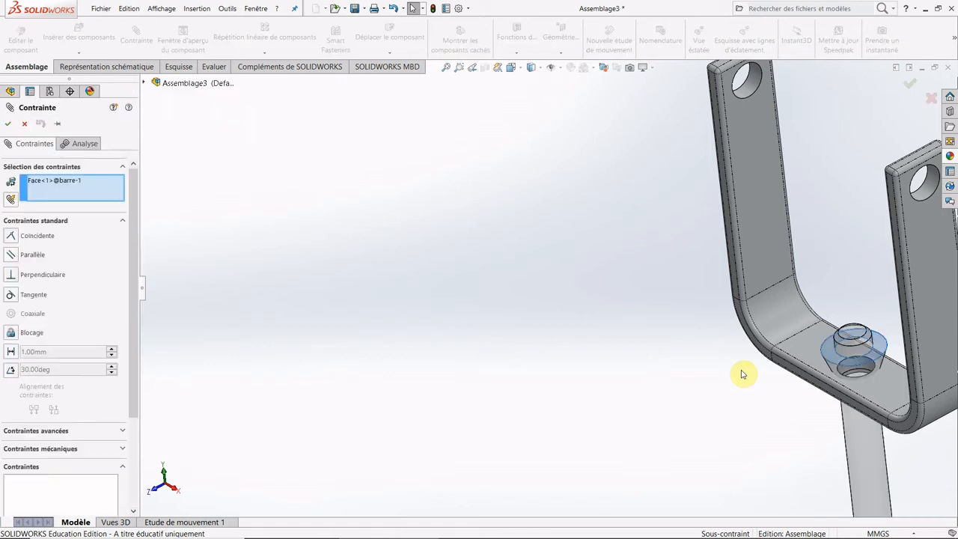
middle_drag(742, 417, 699, 287)
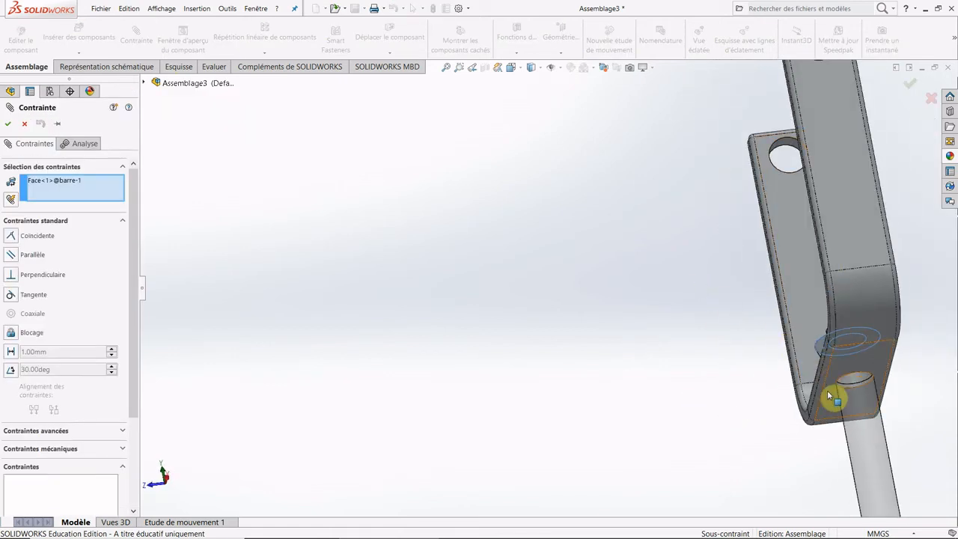
click(827, 391)
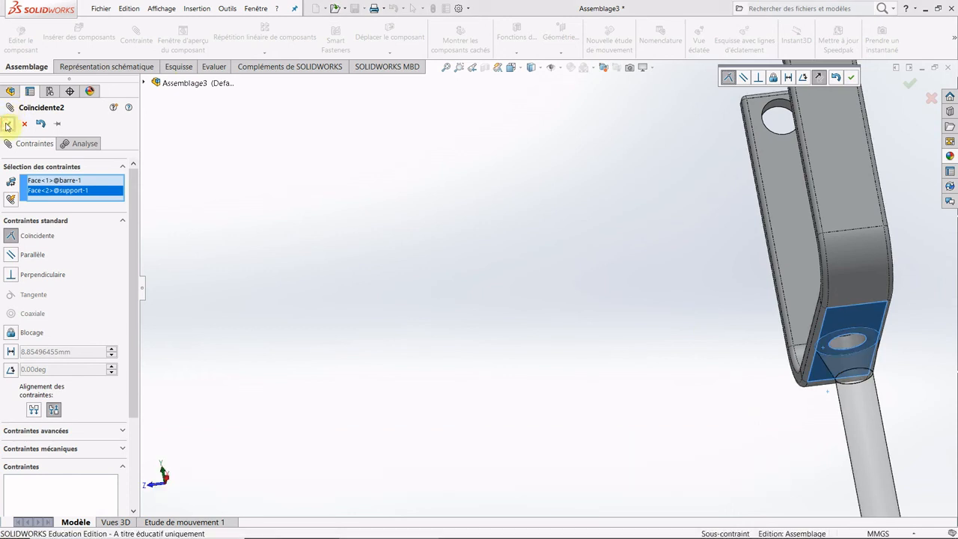
key(Return)
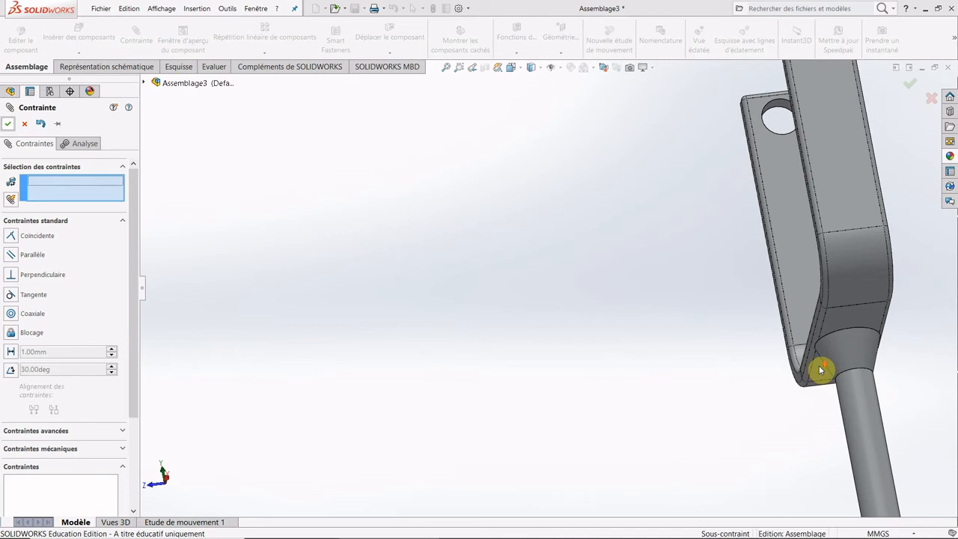
key(Escape)
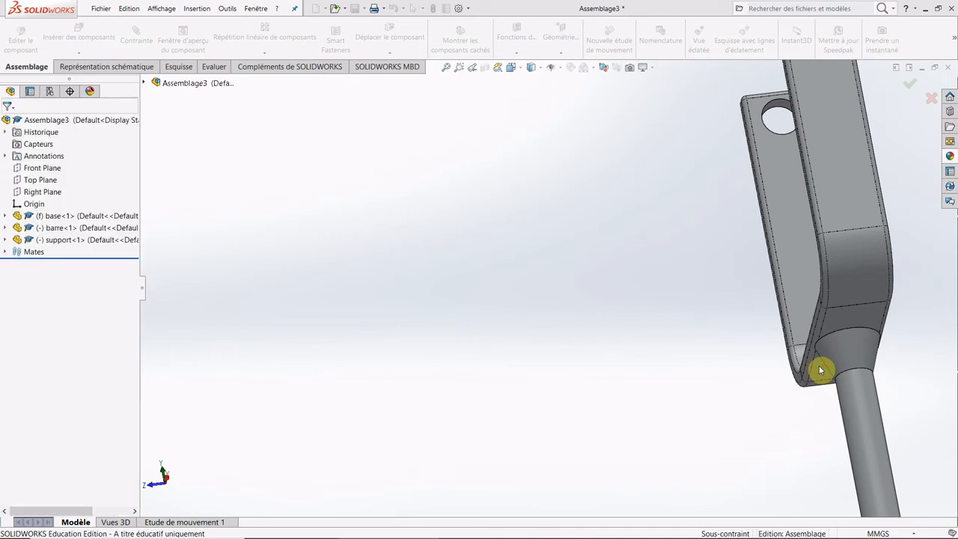
- Insert the micro part as a fourth component, placing it beside the support's two arms
scroll(819, 371, up, 2)
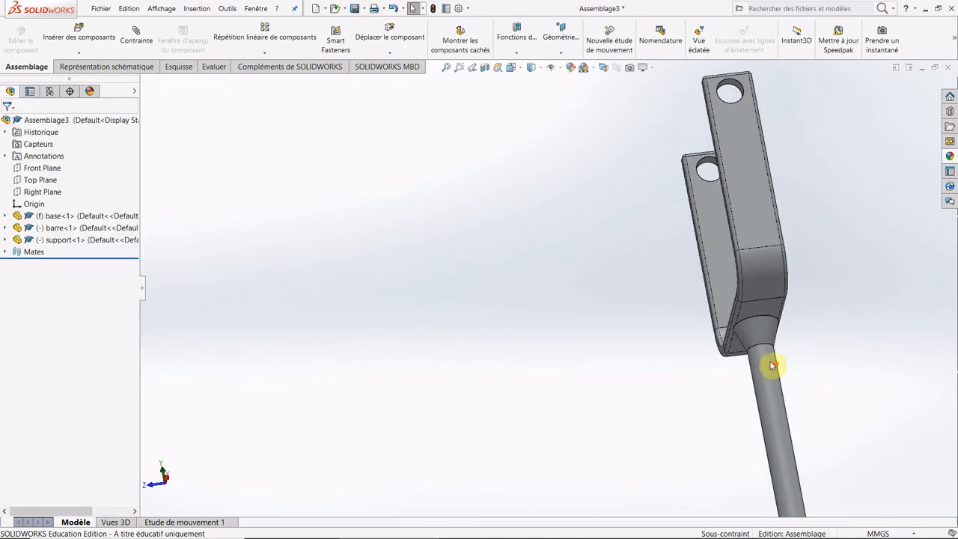
scroll(771, 367, up, 3)
middle_drag(726, 365, 558, 376)
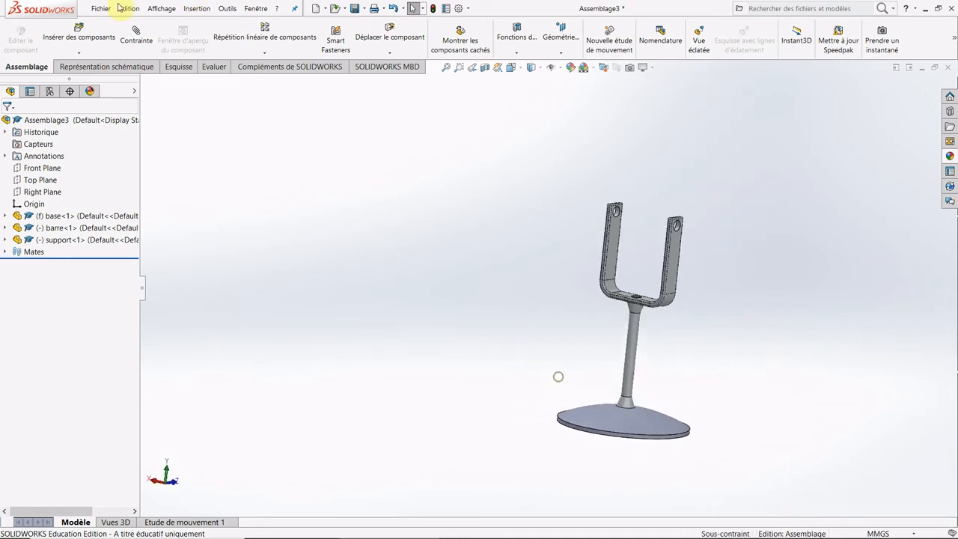
click(91, 51)
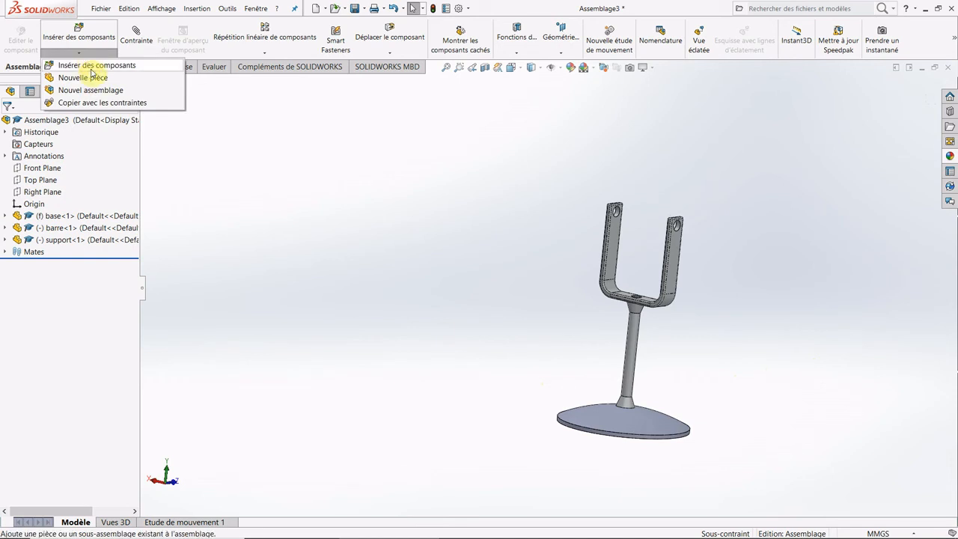
click(91, 67)
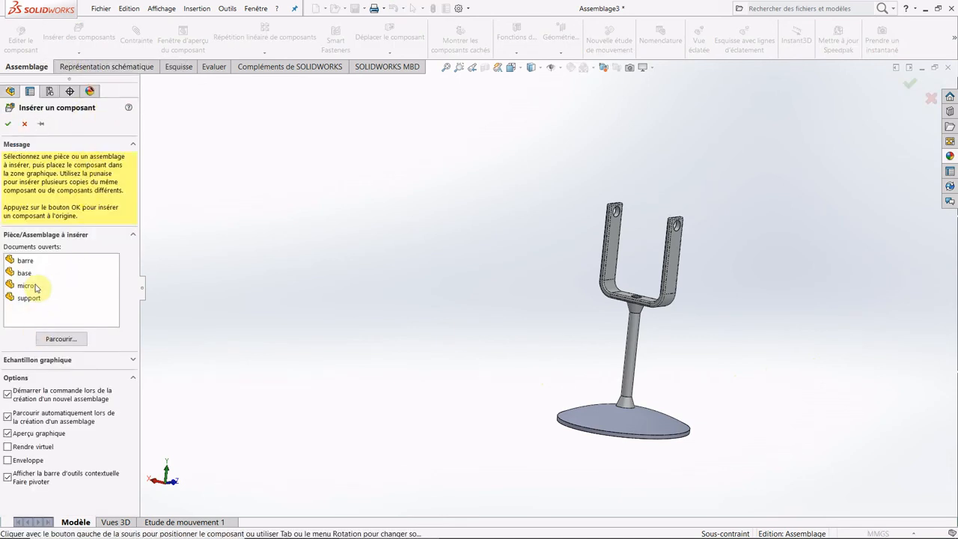
click(24, 286)
click(533, 229)
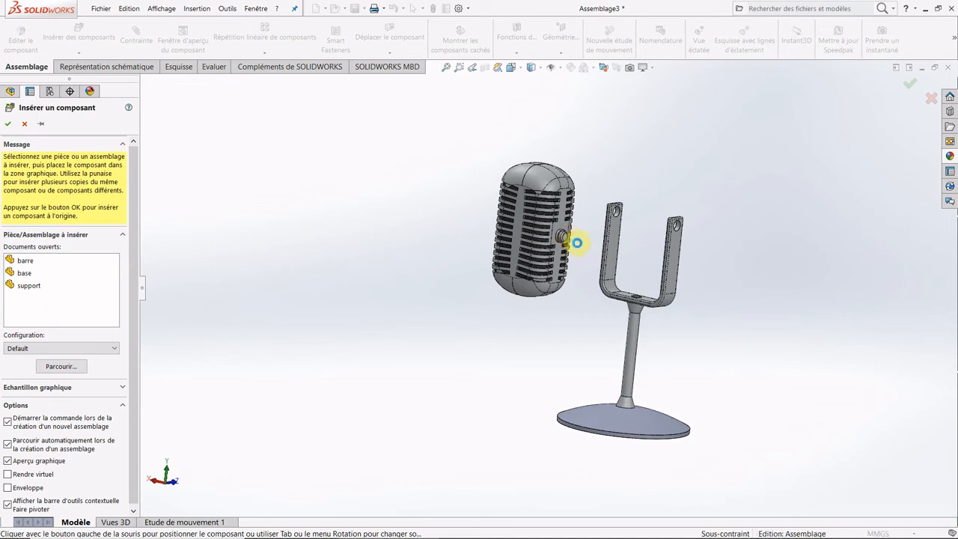
key(Escape)
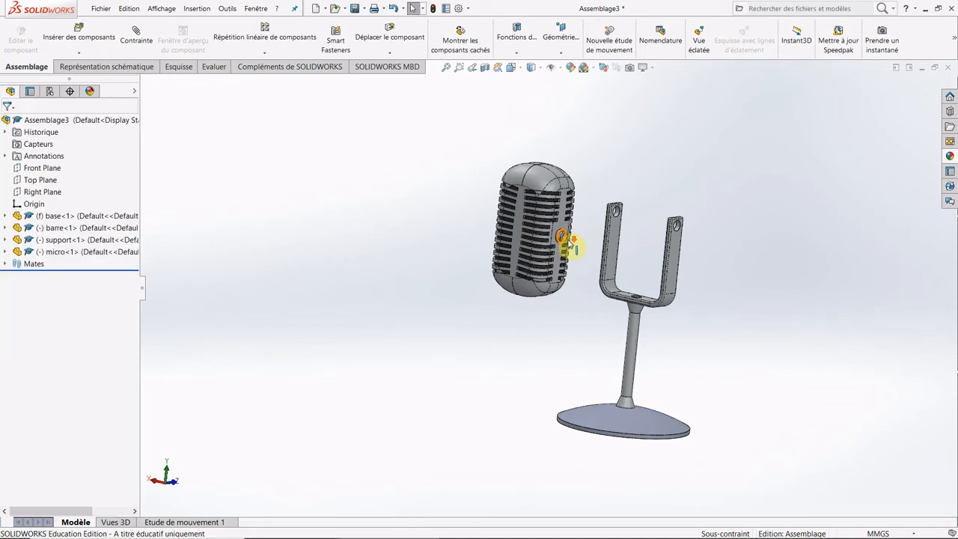
scroll(568, 239, down, 3)
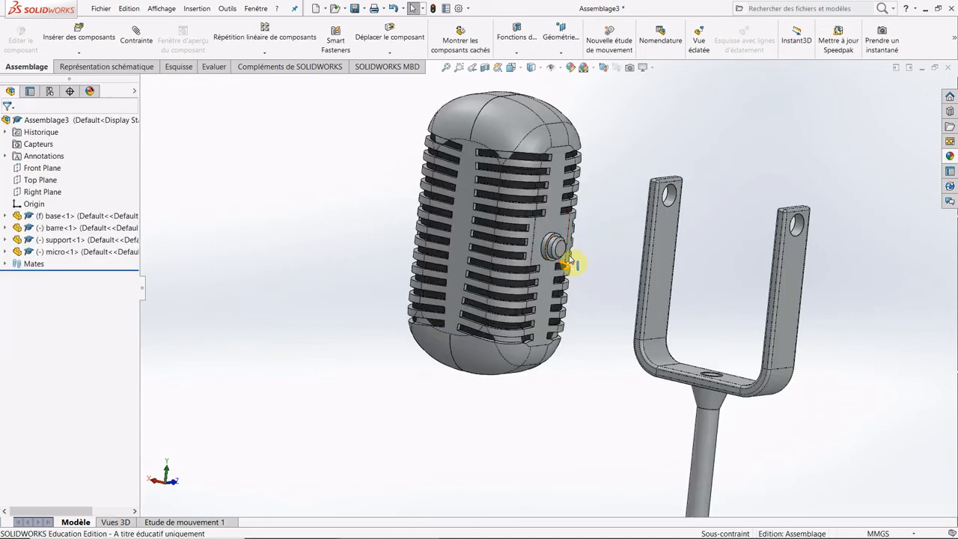
- Add a coaxial mate between the cylindrical face of the micro's side pin and the hole in the support's adjacent arm
scroll(486, 244, down, 2)
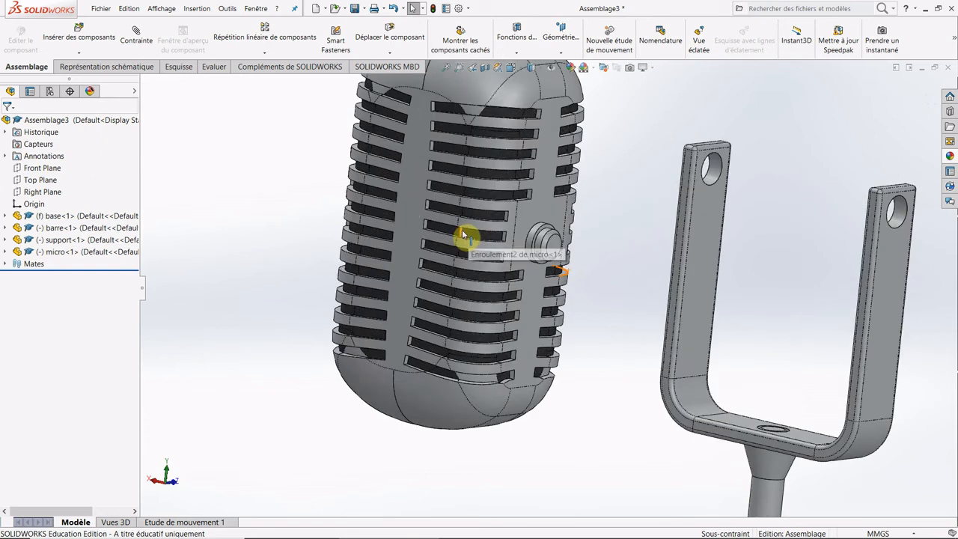
click(135, 30)
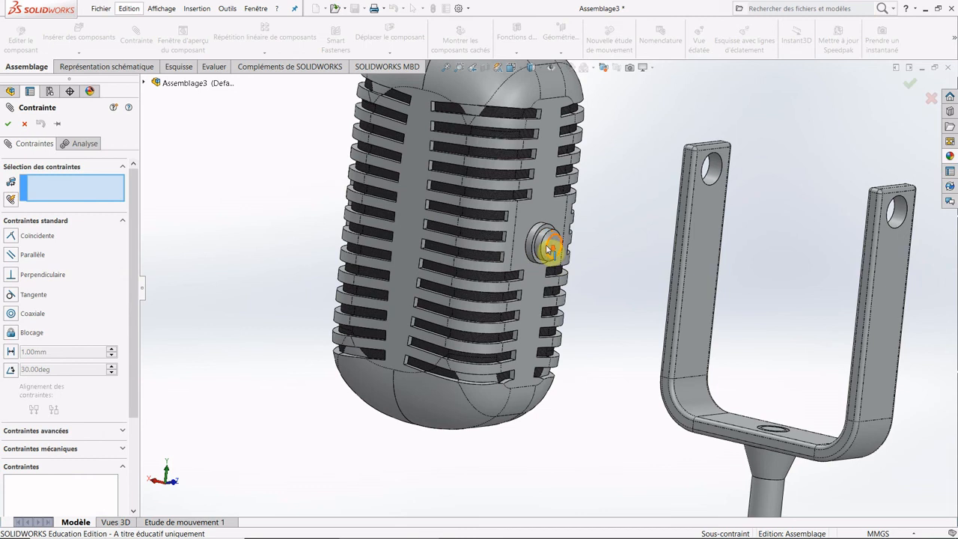
scroll(544, 253, down, 1)
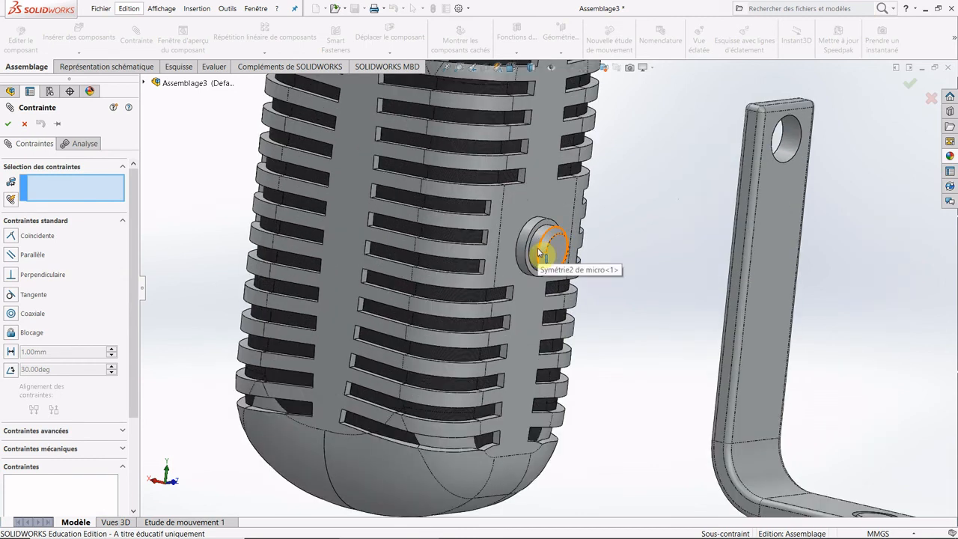
click(536, 253)
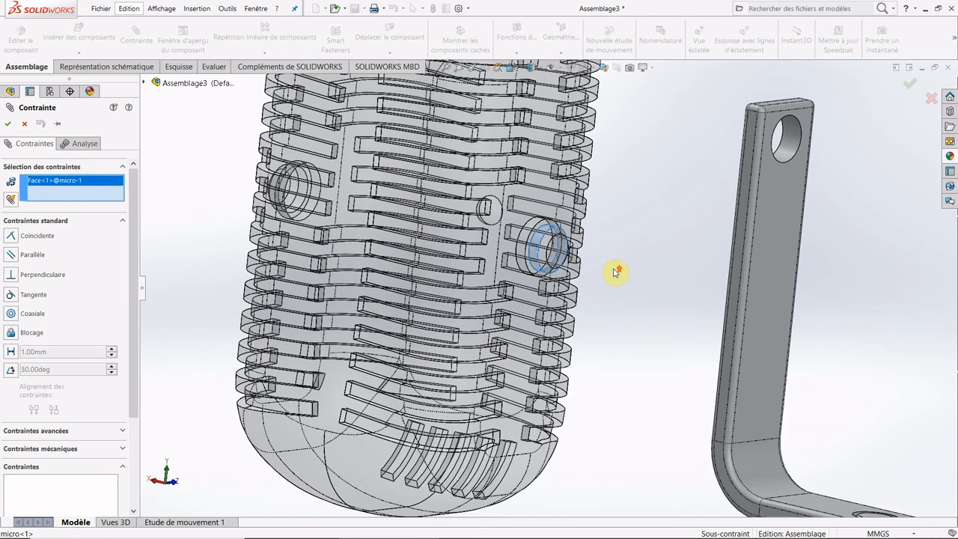
scroll(615, 272, up, 2)
scroll(861, 243, up, 1)
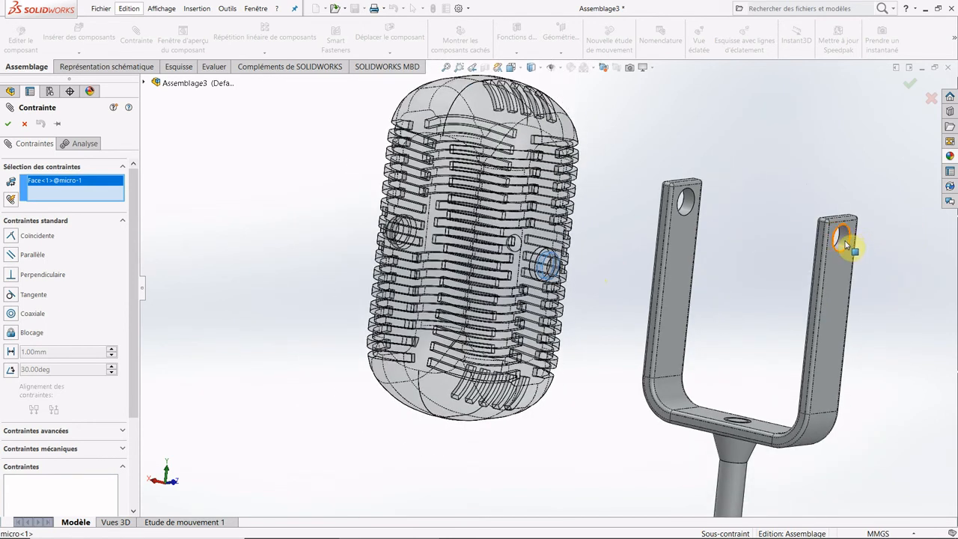
click(842, 240)
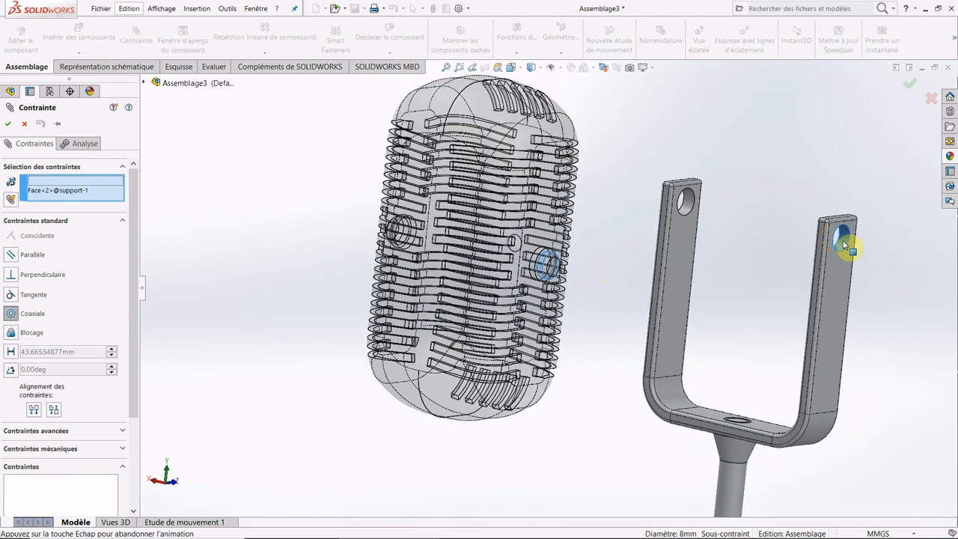
click(8, 124)
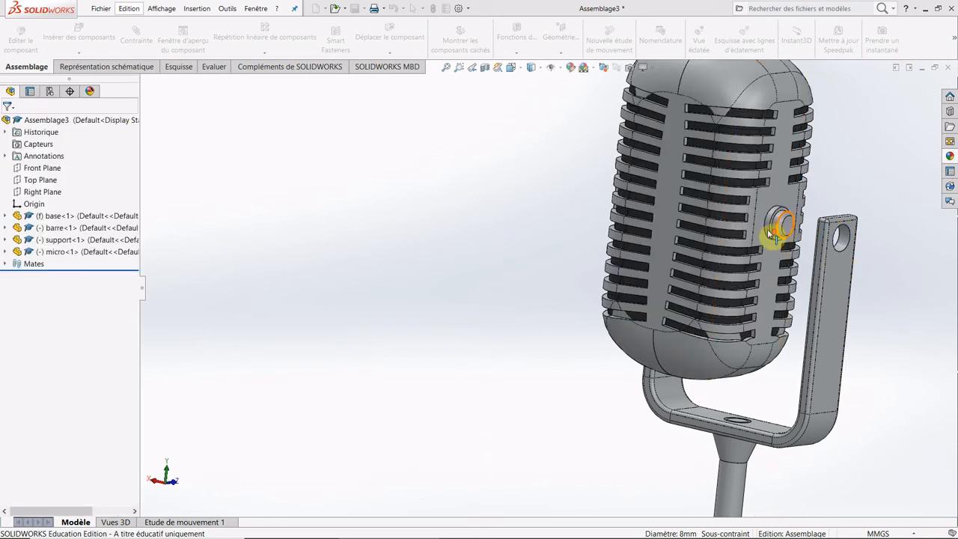
- Add a coincident mate between the shoulder face around the micro's side pin and the inner face of the support's arm
scroll(731, 220, down, 4)
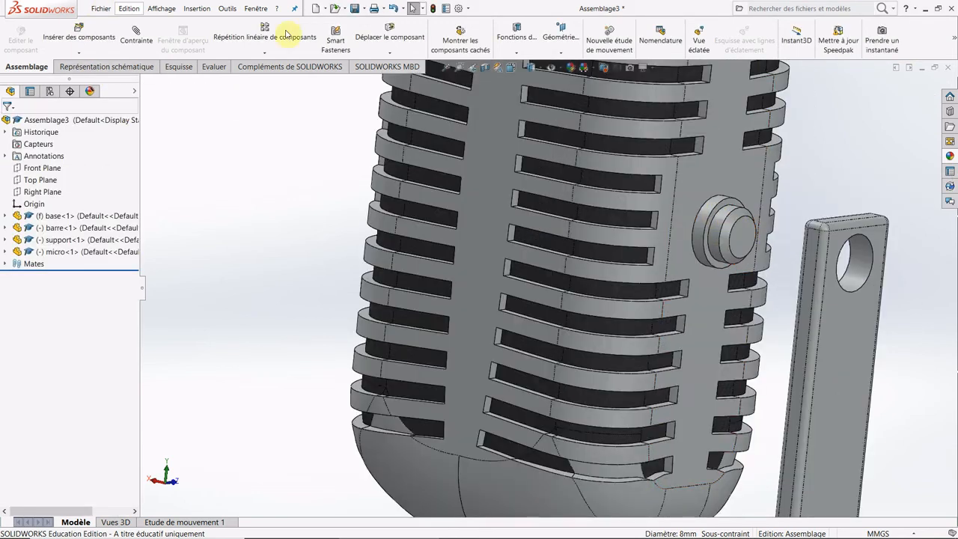
click(131, 34)
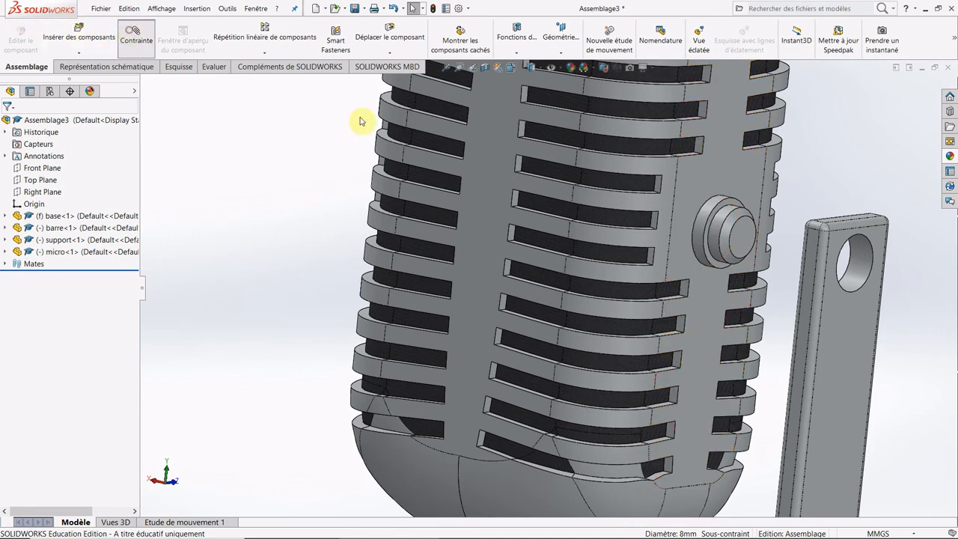
click(709, 257)
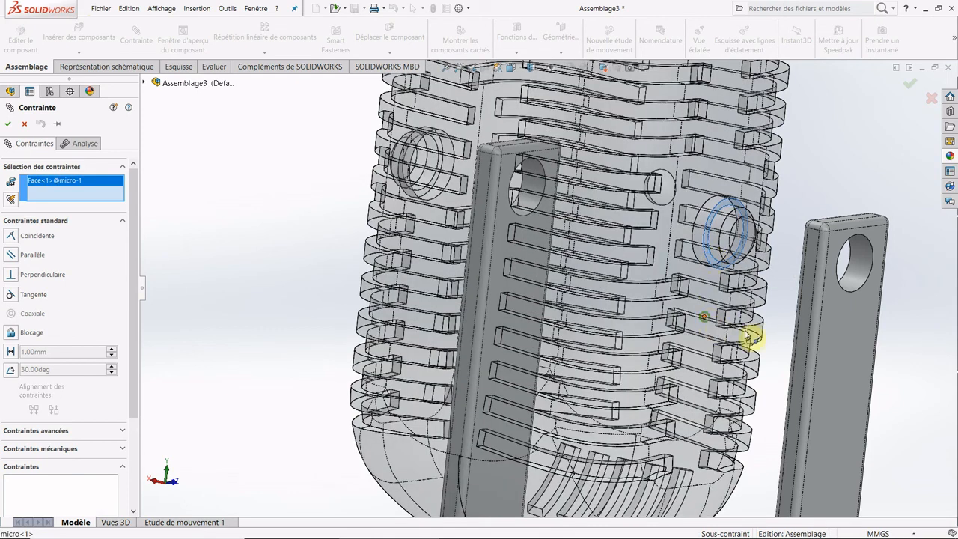
middle_drag(753, 332, 918, 405)
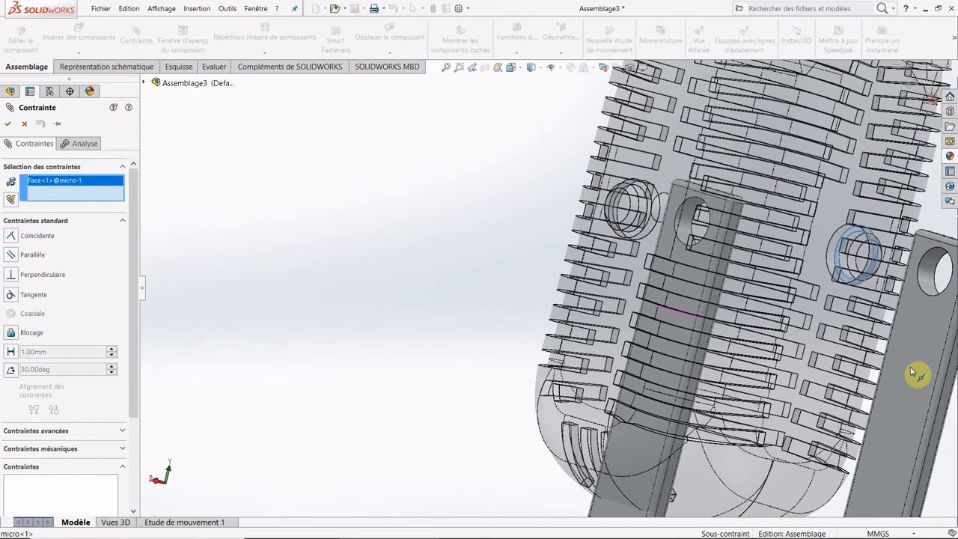
scroll(910, 371, up, 2)
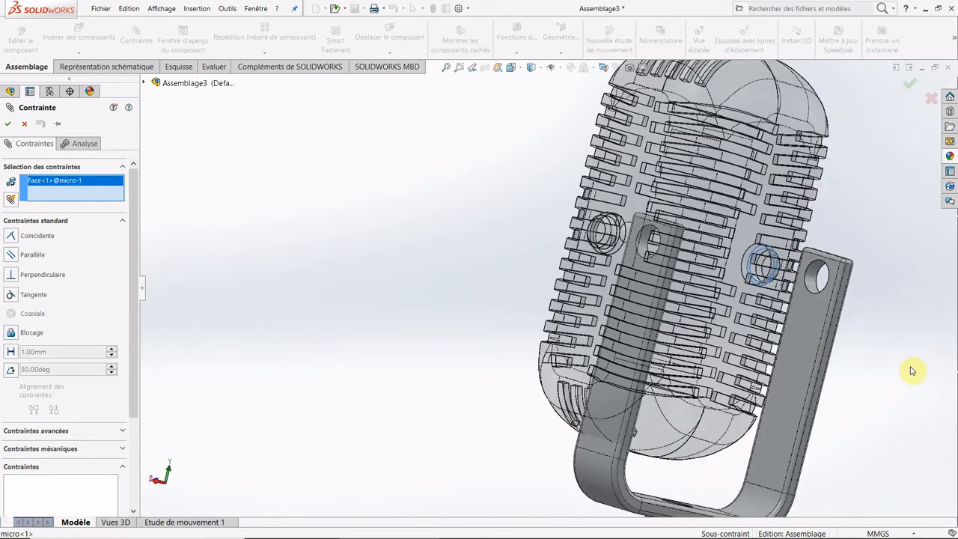
click(814, 343)
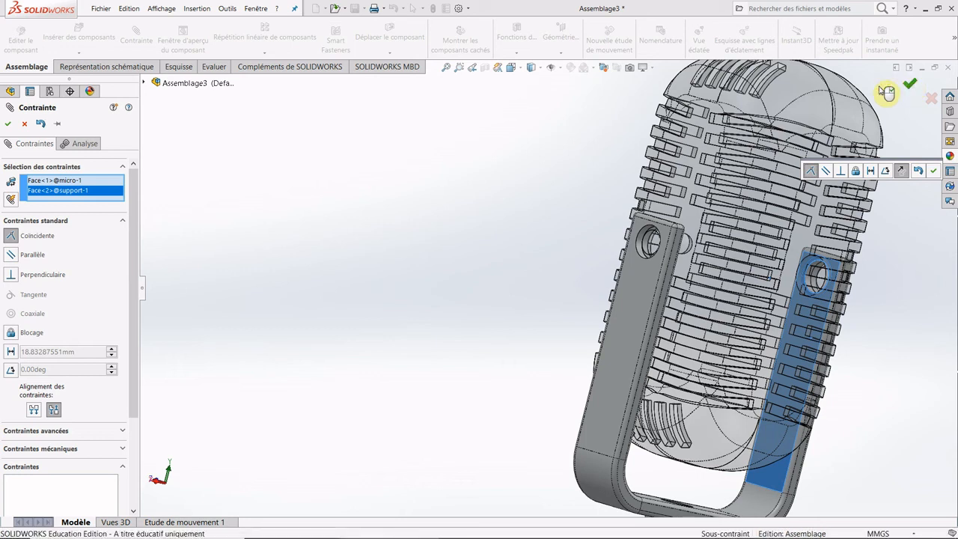
right_click(554, 202)
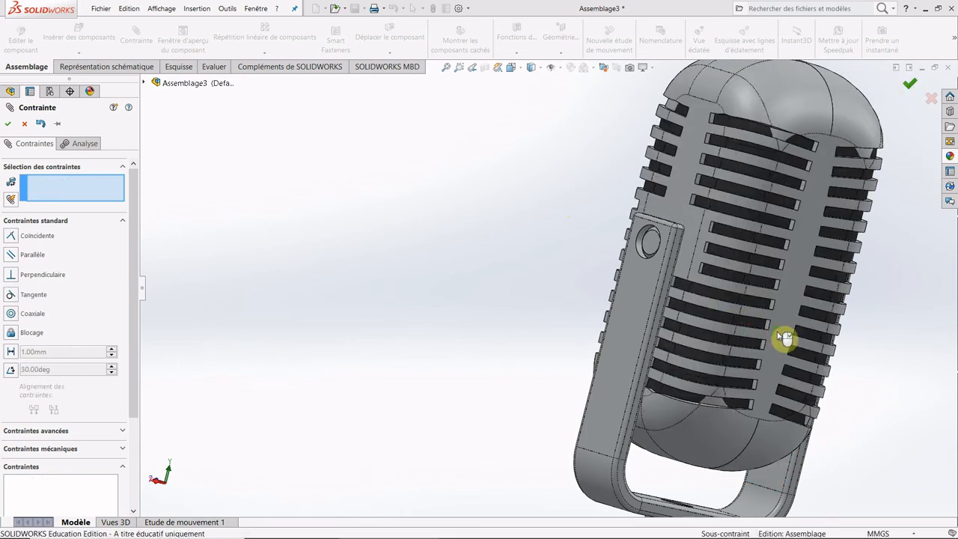
right_click(751, 337)
- Tilt the micro about its side pins between the support's arms to test its remaining rotation
scroll(712, 334, up, 1)
middle_drag(704, 335, 843, 370)
scroll(843, 370, up, 1)
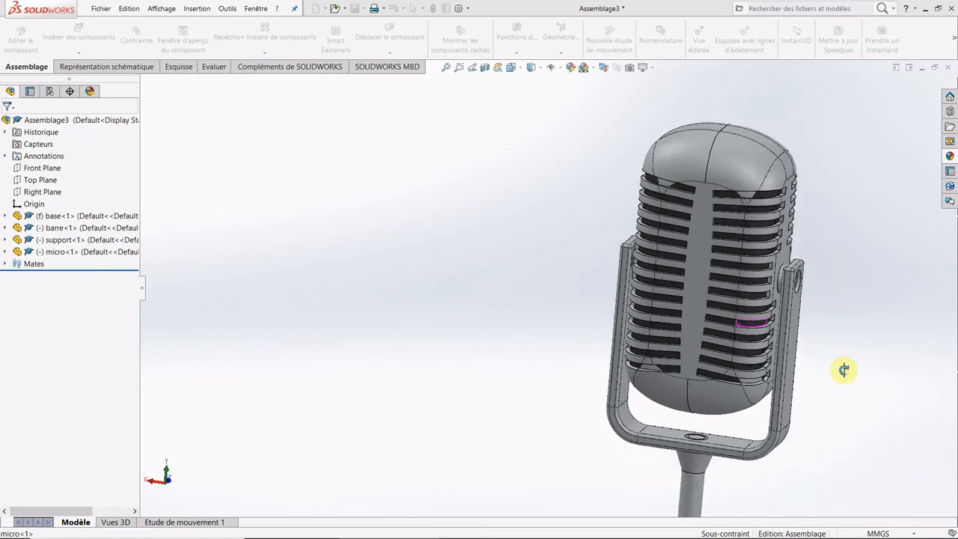
scroll(724, 177, up, 2)
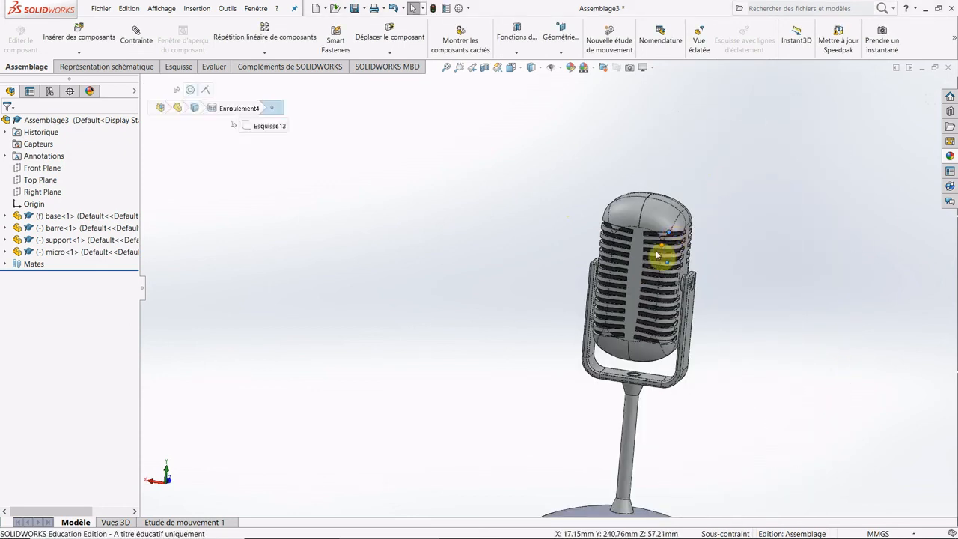
drag(648, 268, 700, 325)
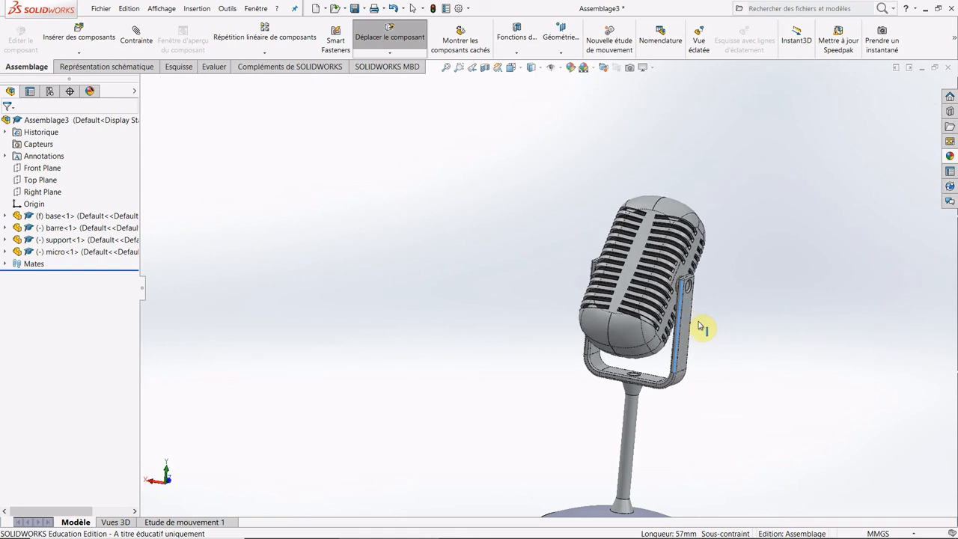
- Fix the support component in place in the assembly
key(Escape)
click(686, 329)
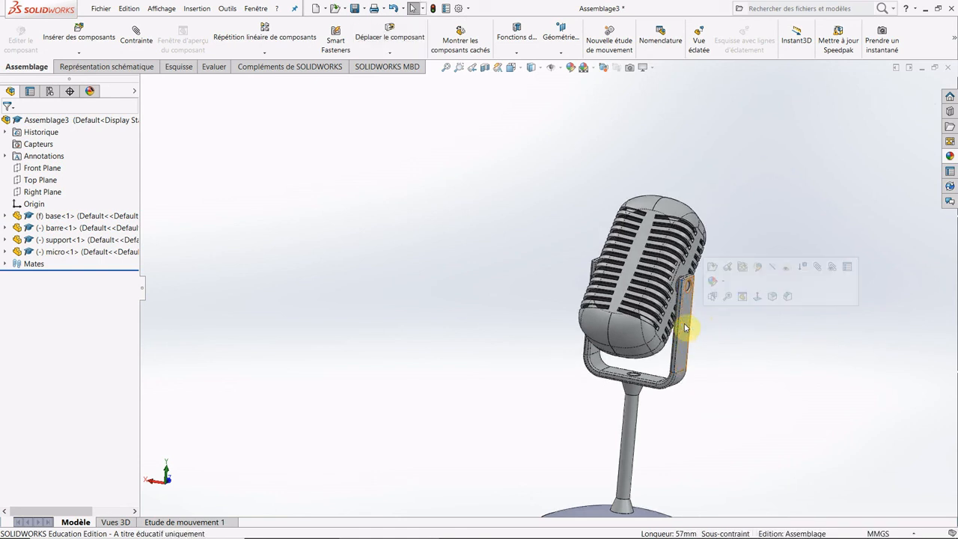
click(682, 327)
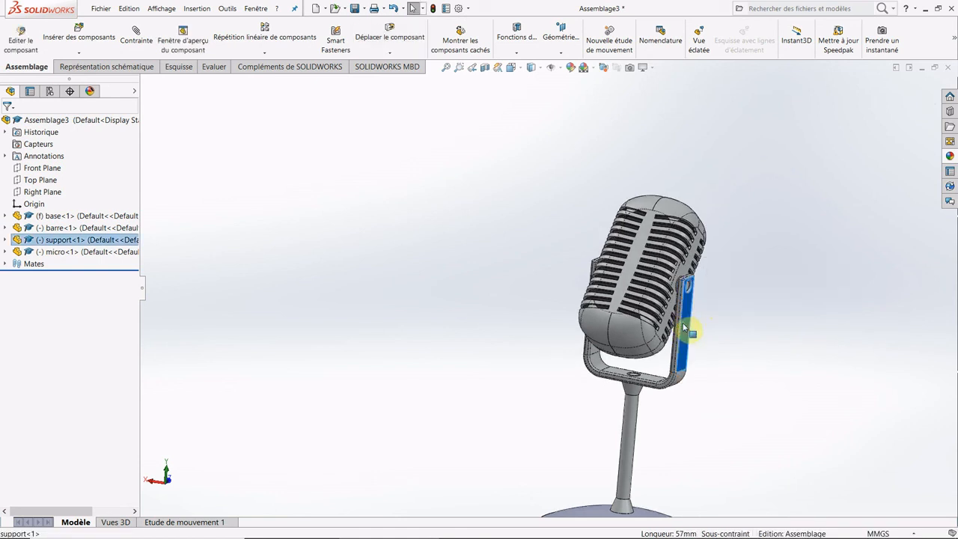
right_click(684, 327)
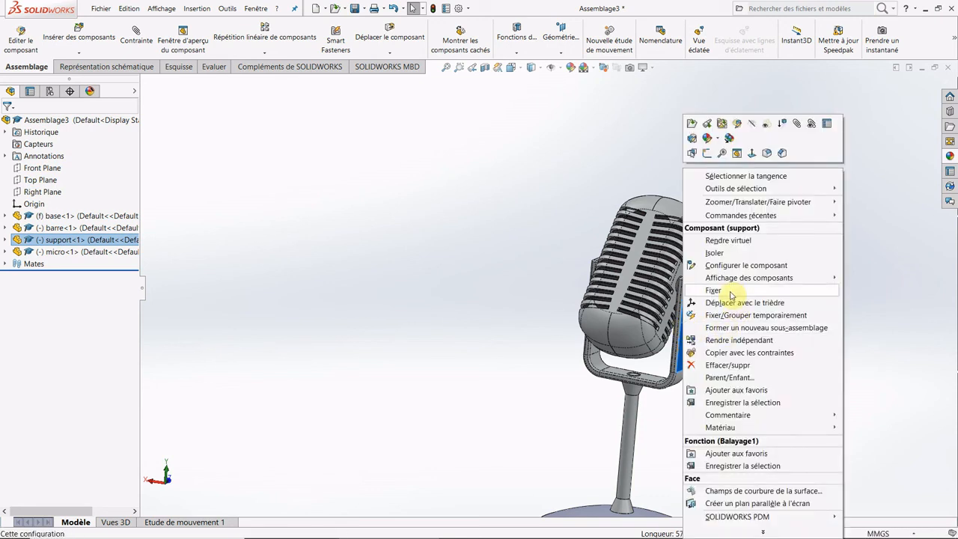
click(730, 291)
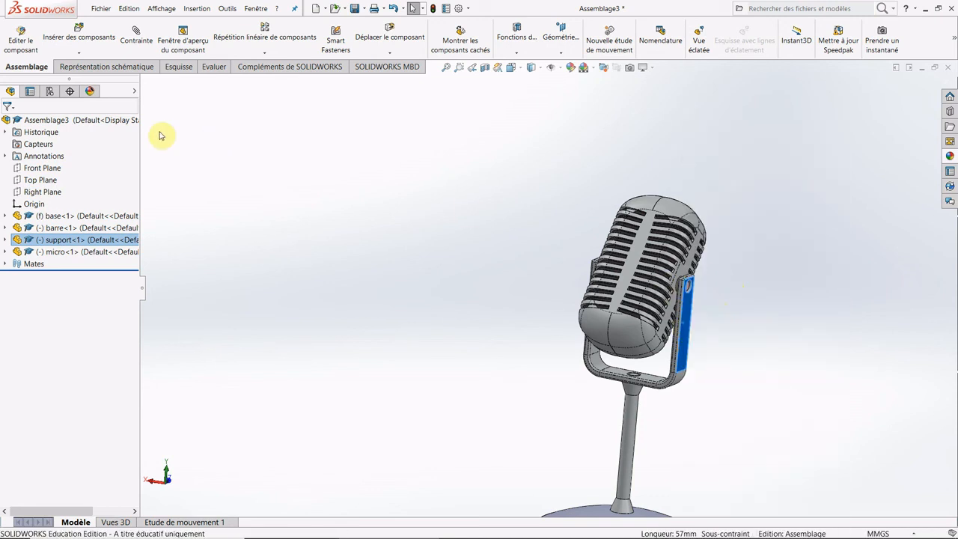
click(162, 170)
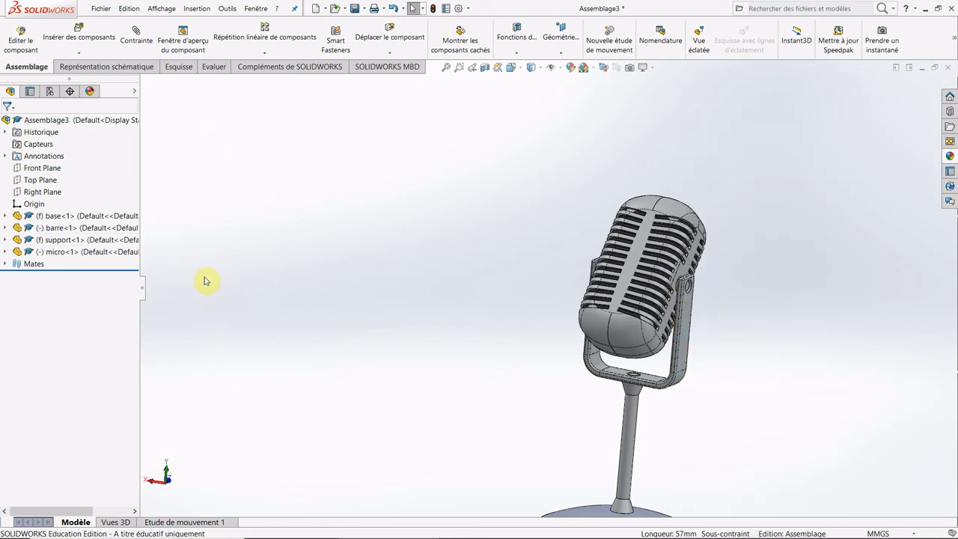
- Rotate the micro about its side pins to a nearly upright position within the fixed support, leaving nothing selected
click(625, 344)
drag(616, 400, 701, 379)
click(694, 377)
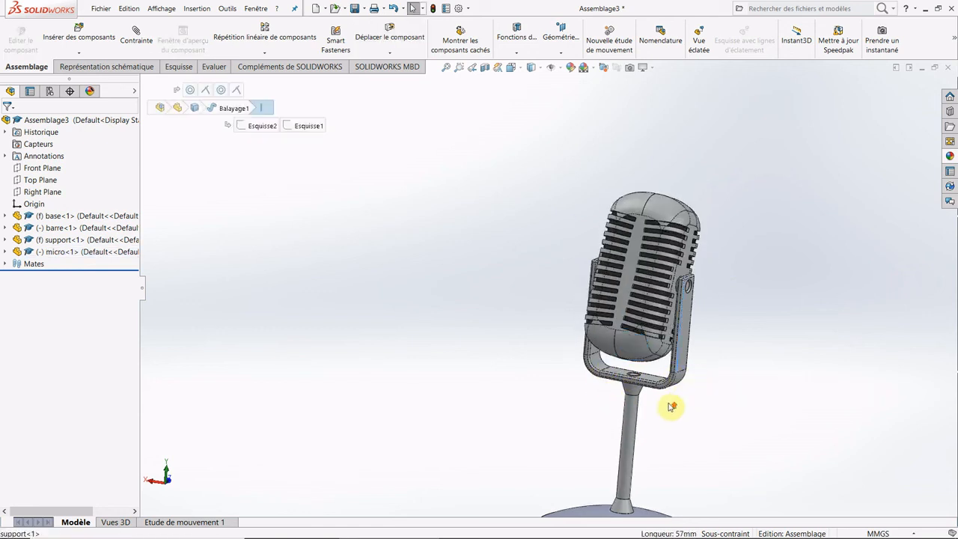
scroll(550, 362, up, 3)
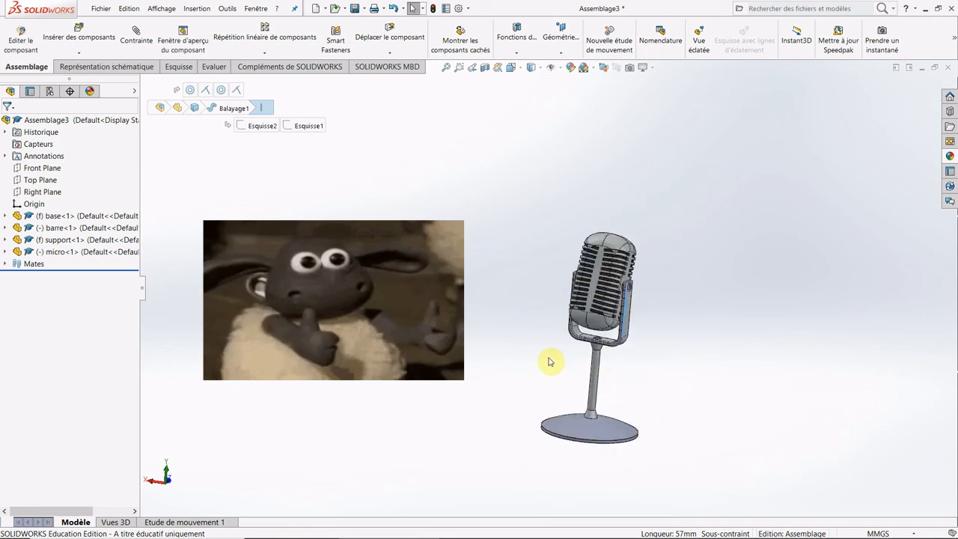
scroll(642, 438, down, 3)
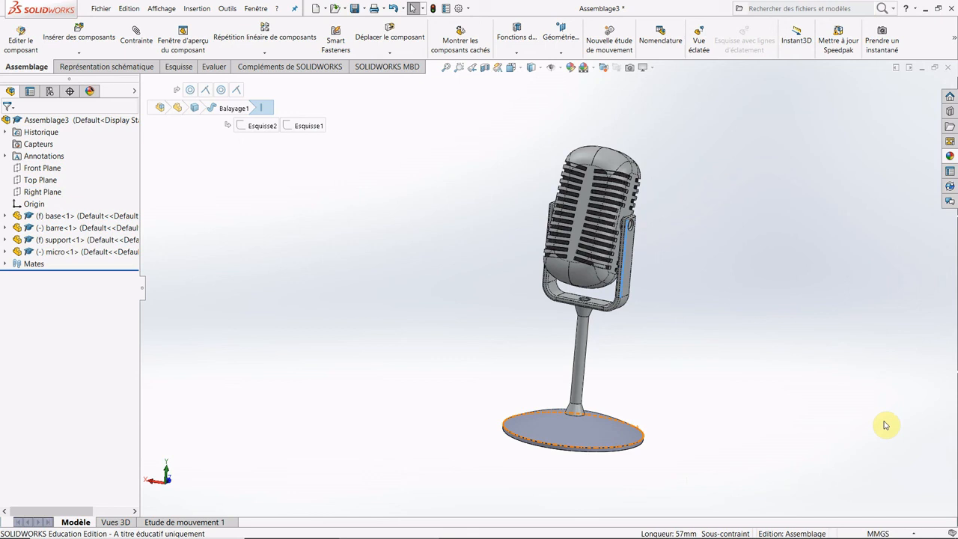
click(752, 325)
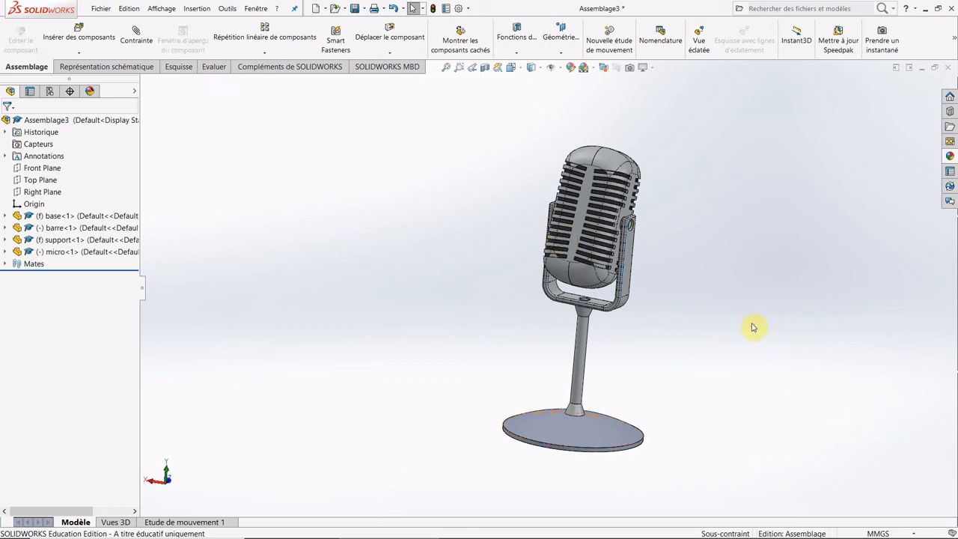